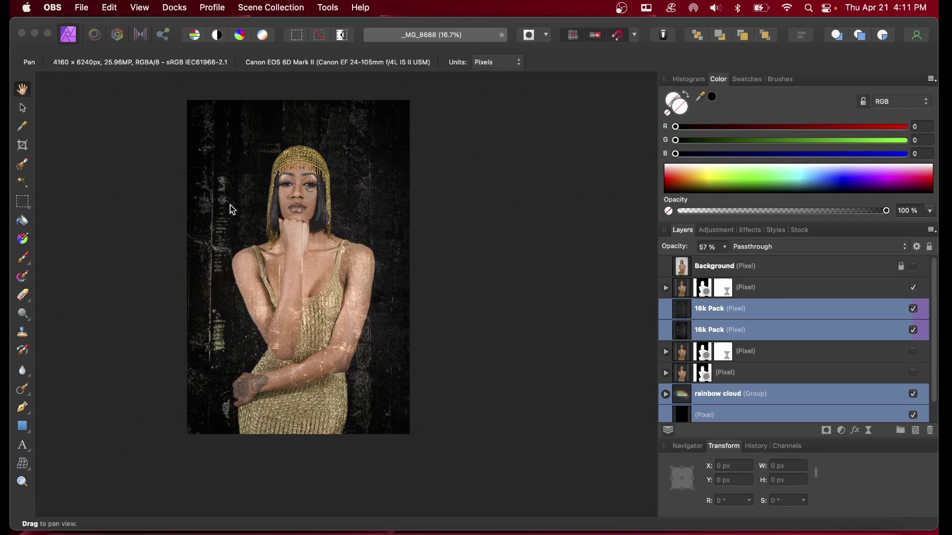
Toggle the visibility of the uppermost Background layer to compare the original portrait with the composite.
left_click(804, 265)
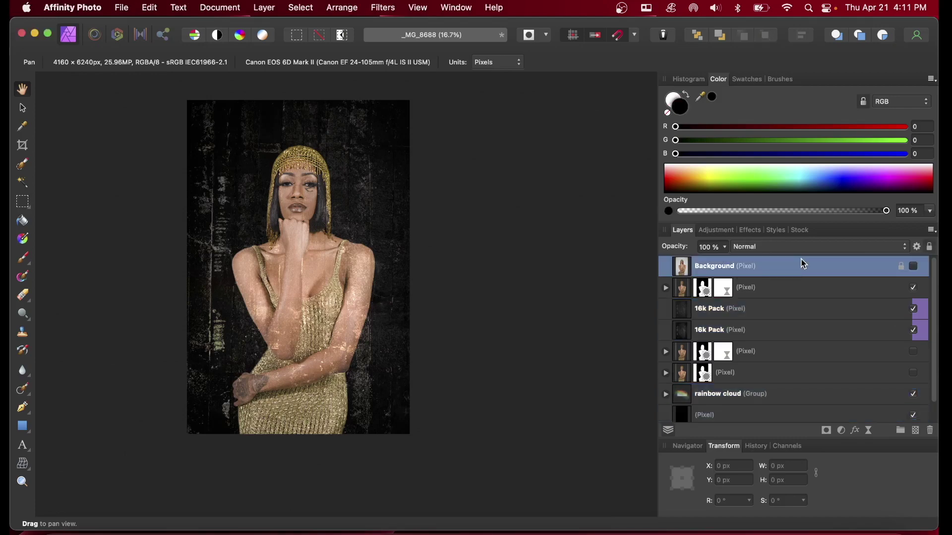
left_click(913, 267)
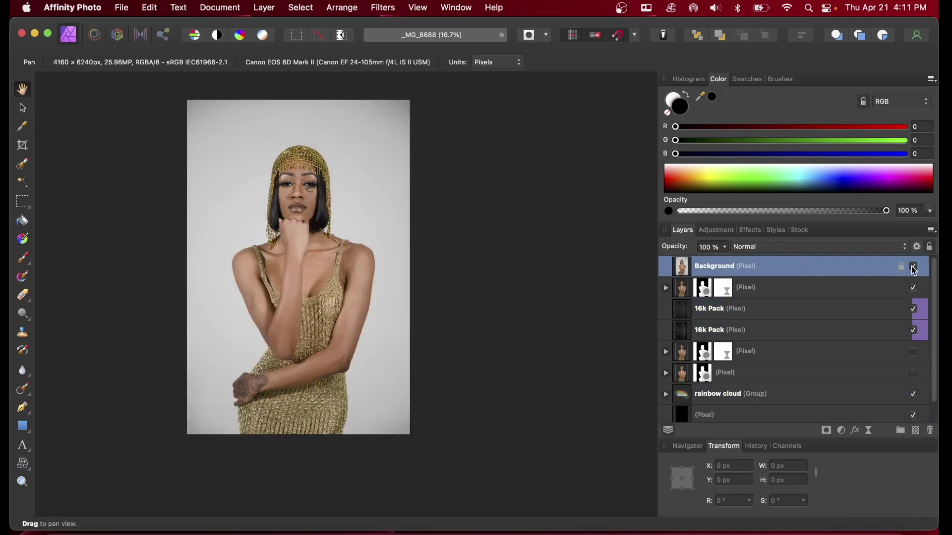
left_click(913, 268)
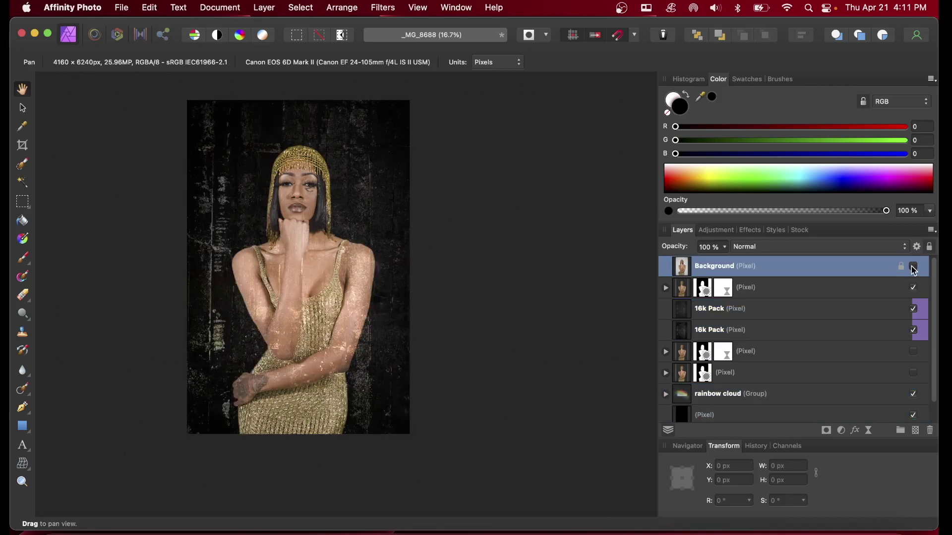
left_click(913, 268)
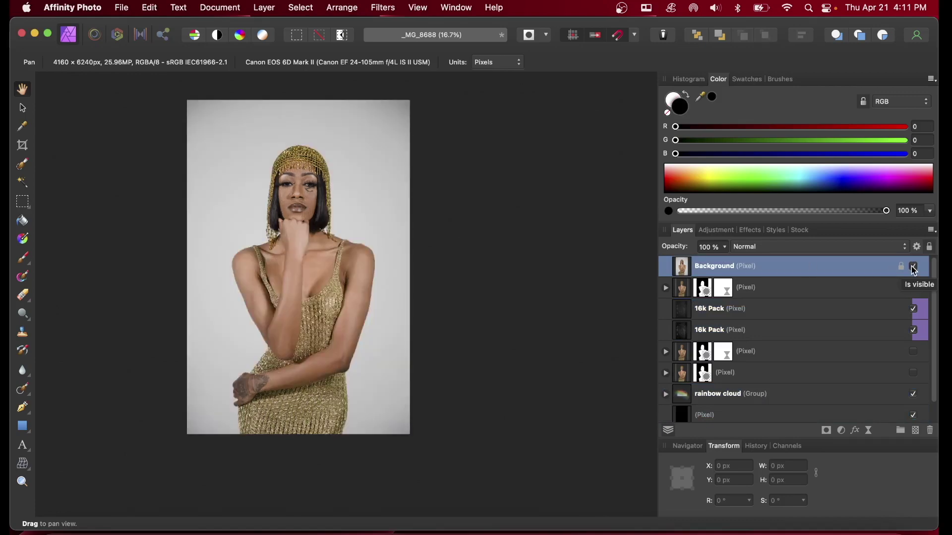
left_click(913, 269)
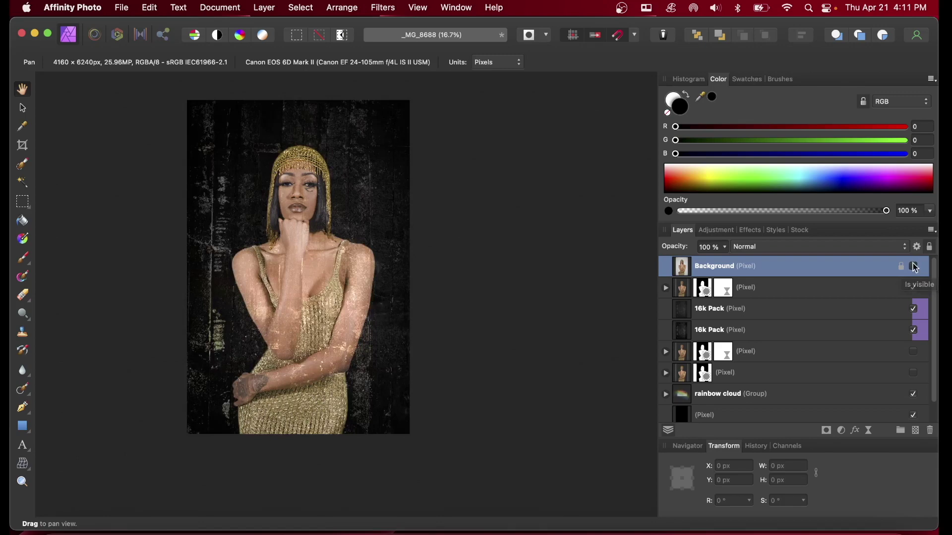
left_click(913, 268)
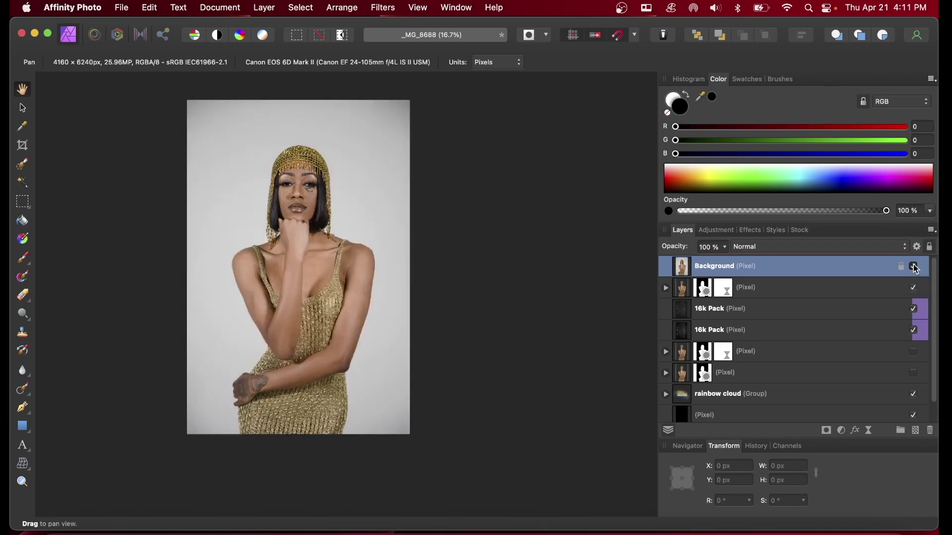
left_click(915, 268)
Open the image _MG_8673.jpg from the affinity import folder.
left_click(124, 8)
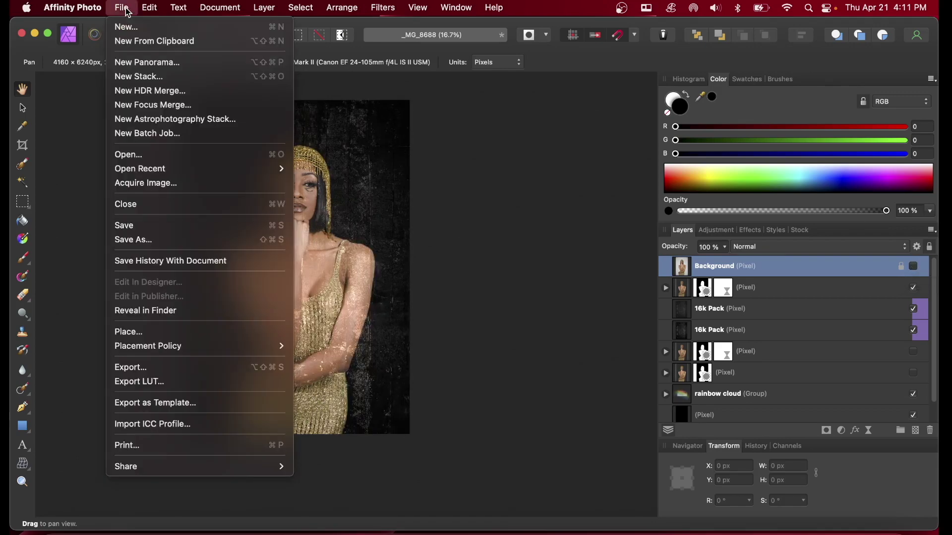
left_click(125, 8)
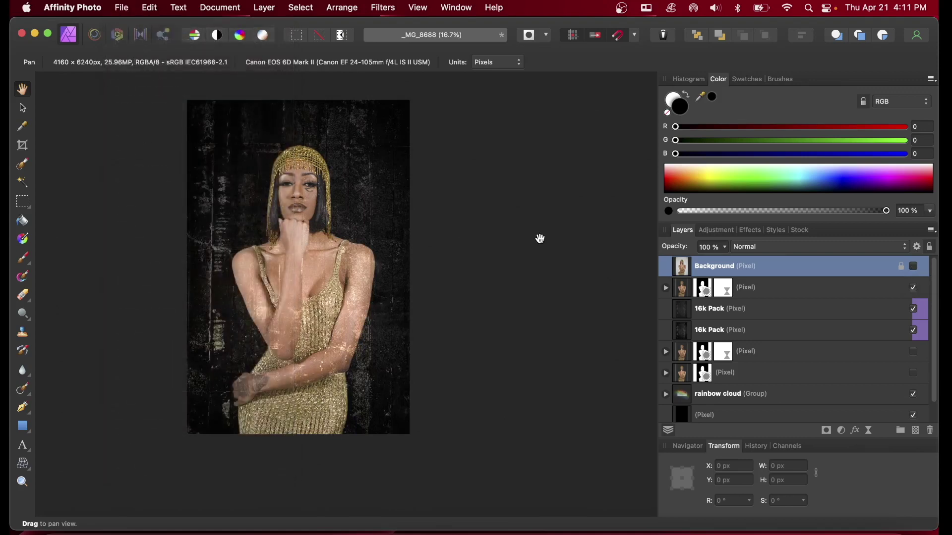
left_click(124, 9)
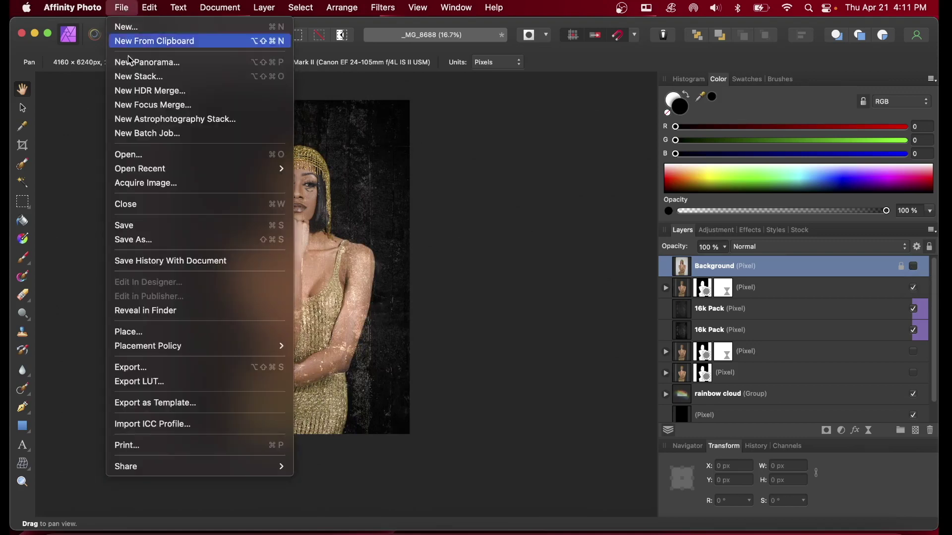
left_click(182, 157)
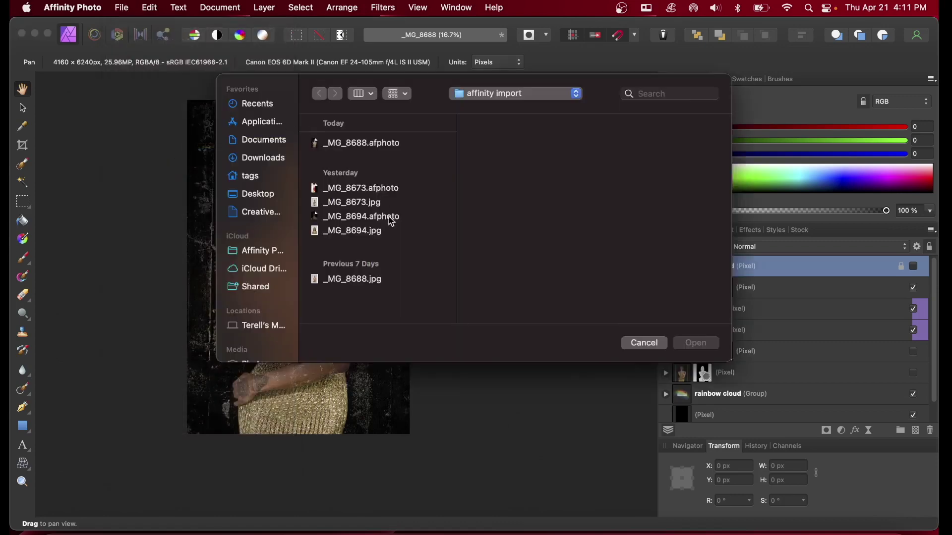
left_click(368, 204)
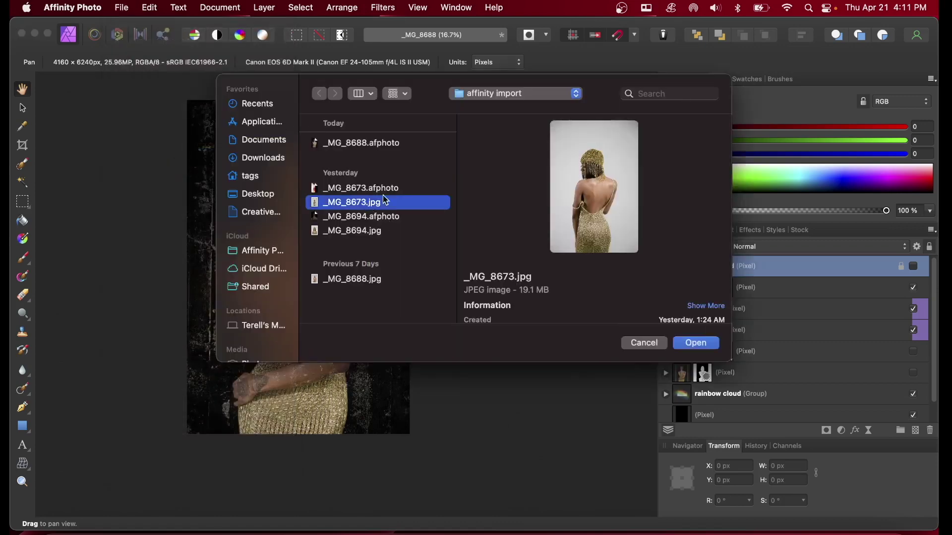
left_click(337, 216)
left_click(343, 233)
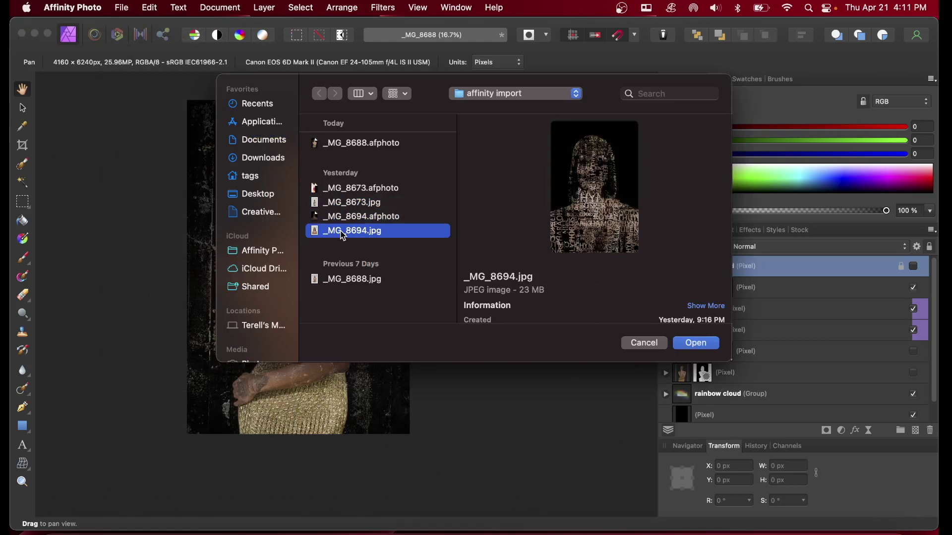
left_click(352, 204)
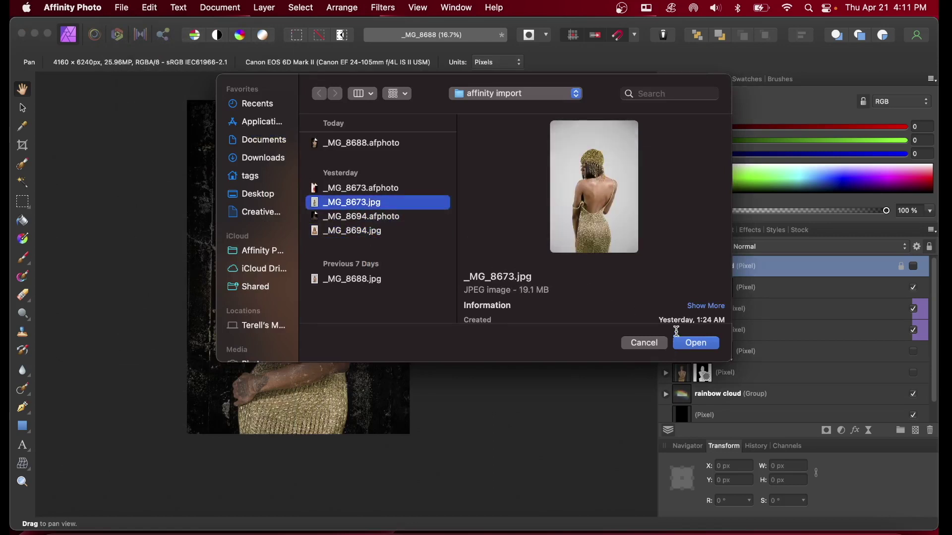
left_click(683, 345)
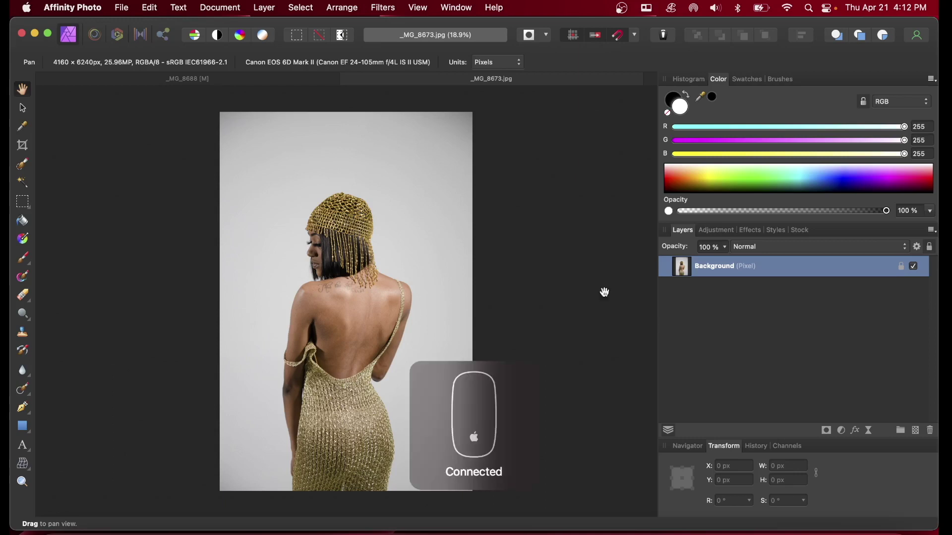
In _MG_8688, copy both 16k Pack layers, the rainbow cloud group and the black pixel layer together.
left_click(305, 87)
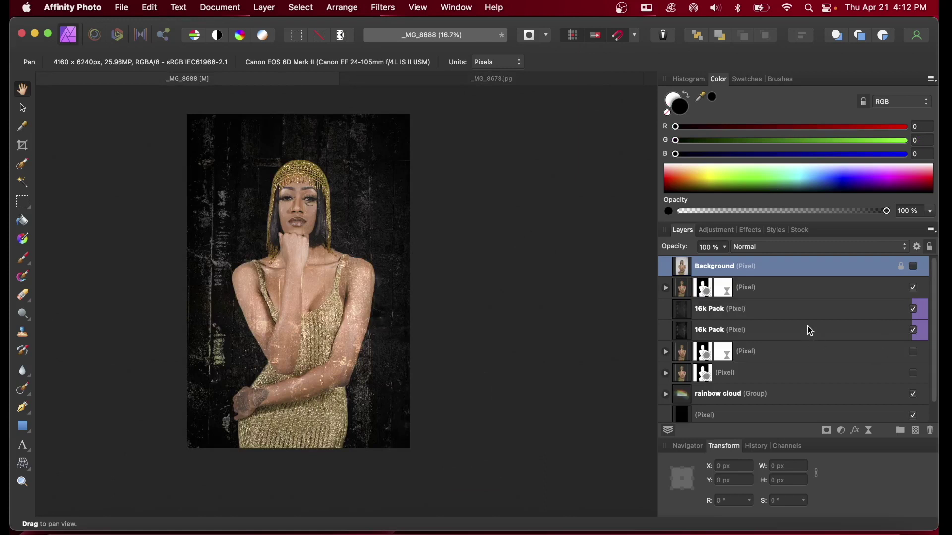
left_click(787, 311)
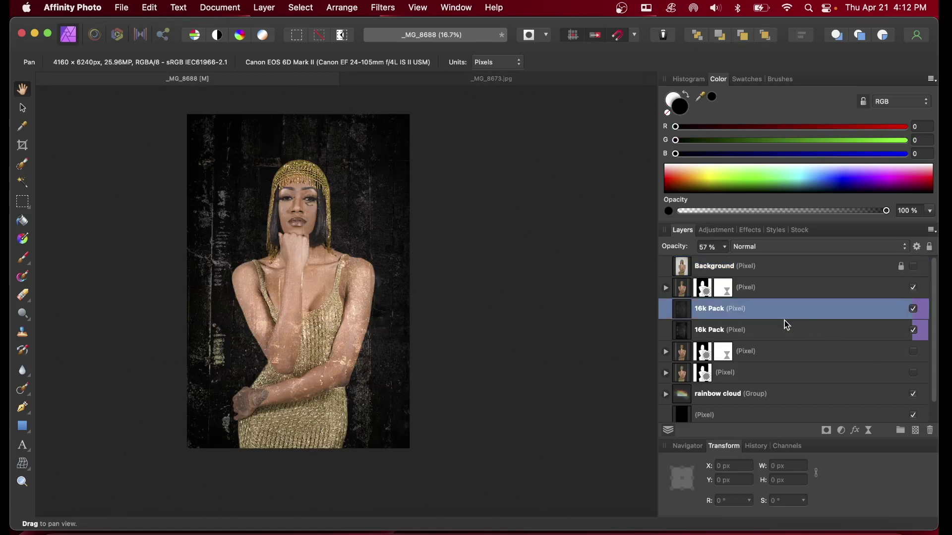
scroll(780, 332, "down", 1)
left_click(780, 331, "super")
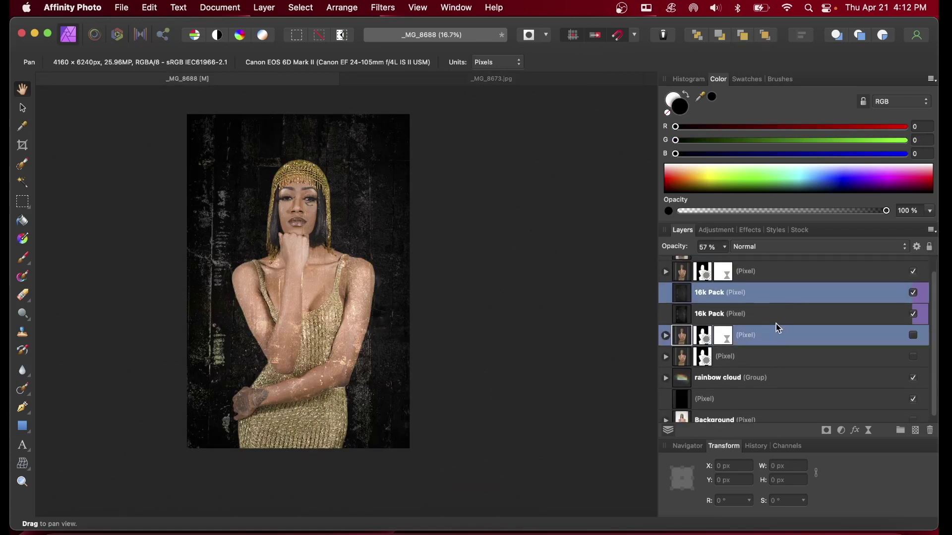
left_click(778, 317)
left_click(762, 296, "super")
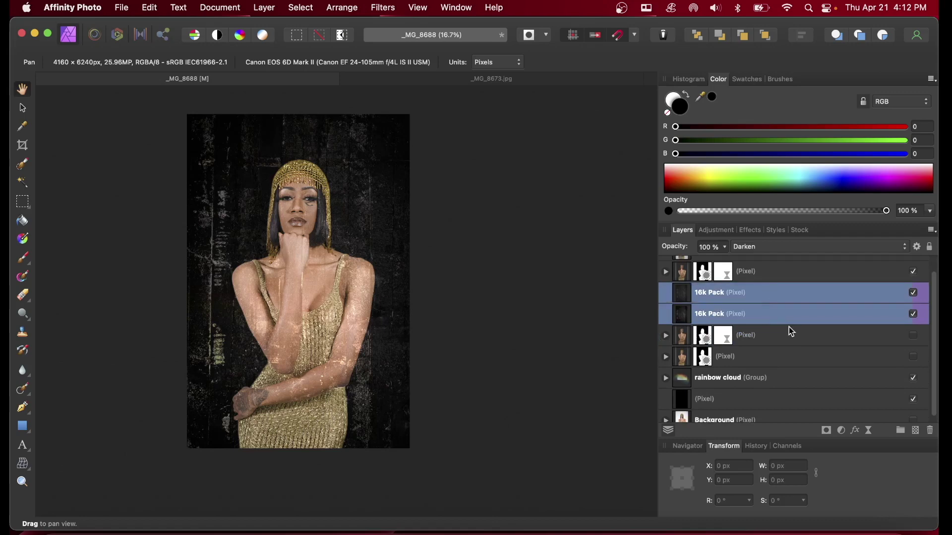
scroll(790, 331, "down", 1)
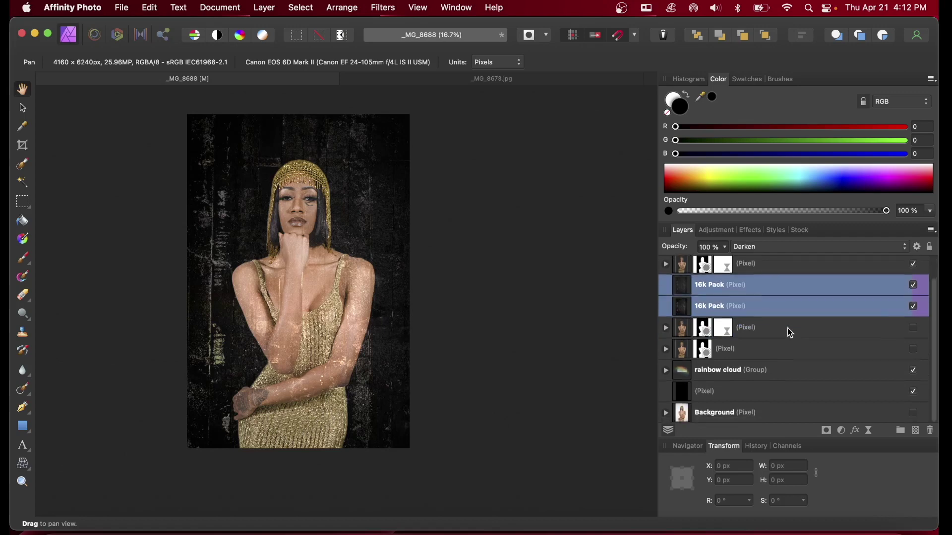
left_click(782, 390, "super")
left_click(784, 373, "super")
scroll(782, 350, "up", 2)
scroll(786, 351, "down", 1)
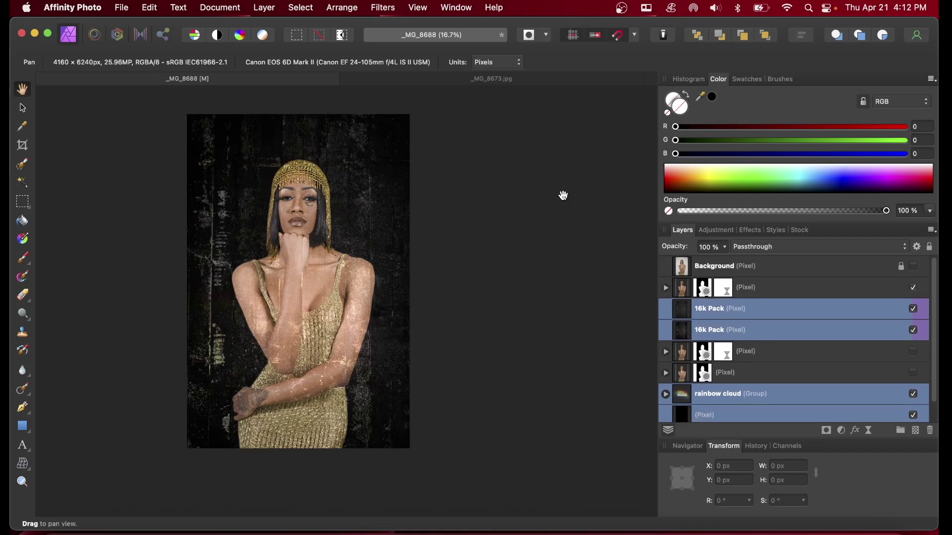
Paste the copied backdrop layers above the Background layer in _MG_8673.jpg, and select that Background layer.
left_click(543, 79)
left_click(799, 296)
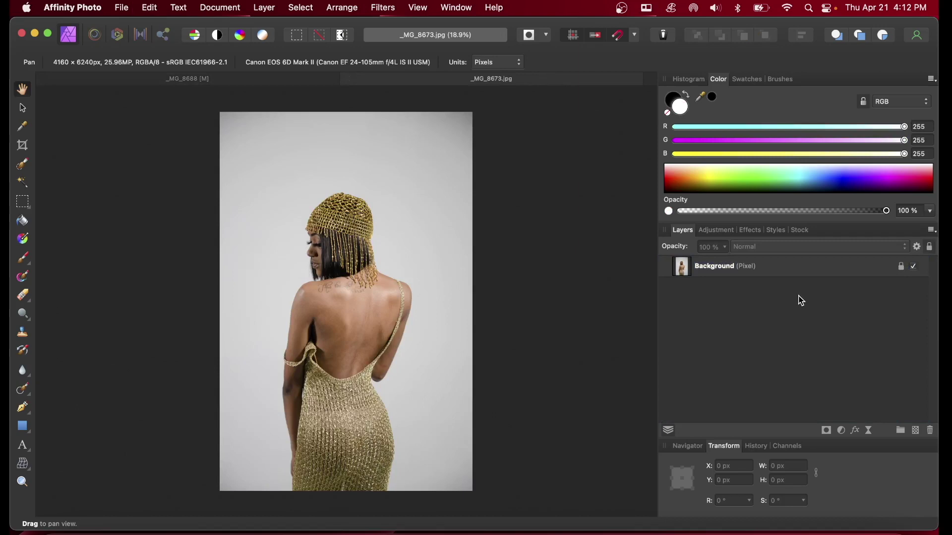
key("super+v")
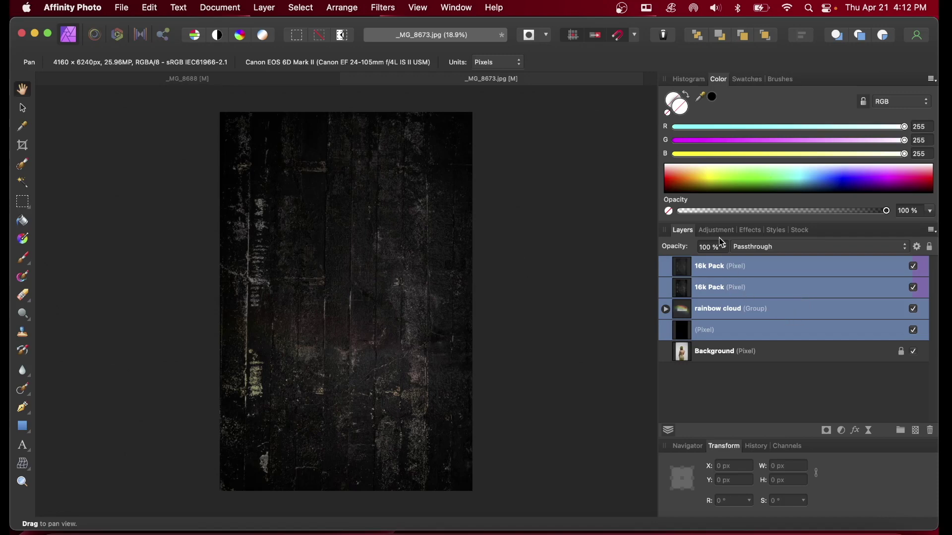
left_click(779, 350)
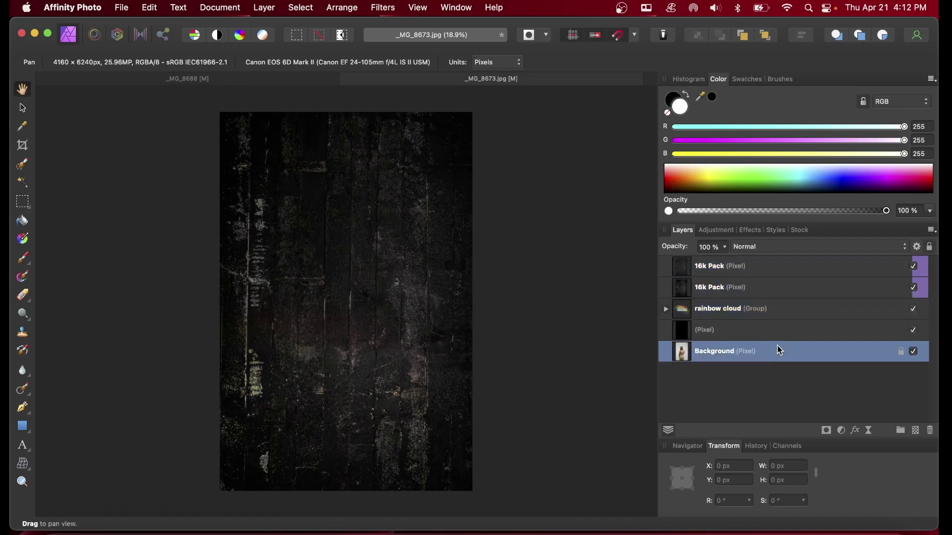
Return to _MG_8688 and compare its original photo with the finished composite by toggling the uppermost Background layer.
left_click(269, 79)
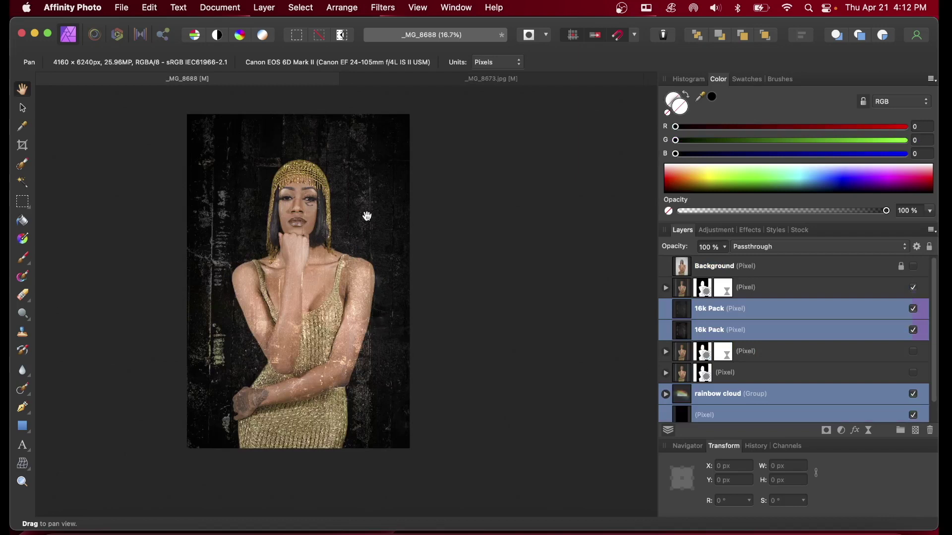
left_click(915, 267)
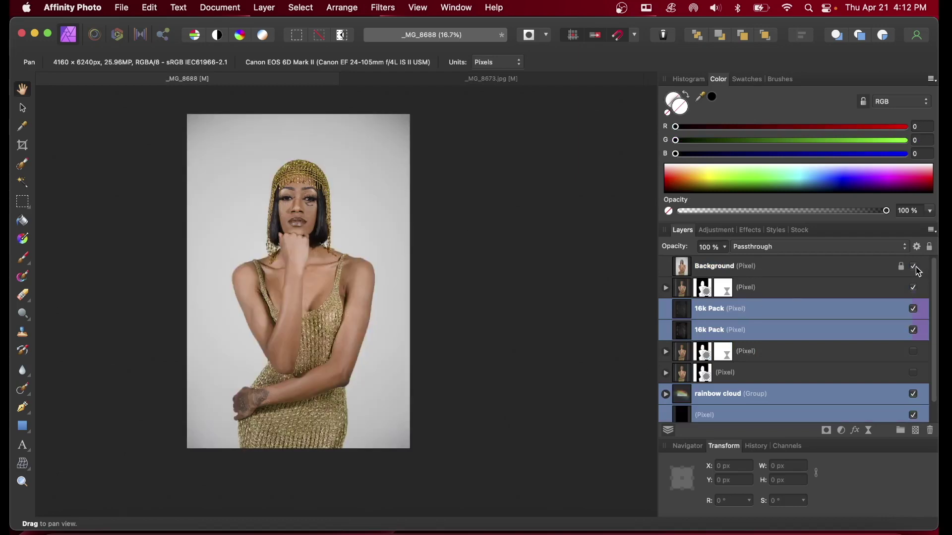
left_click(915, 267)
left_click(915, 267)
left_click(915, 267)
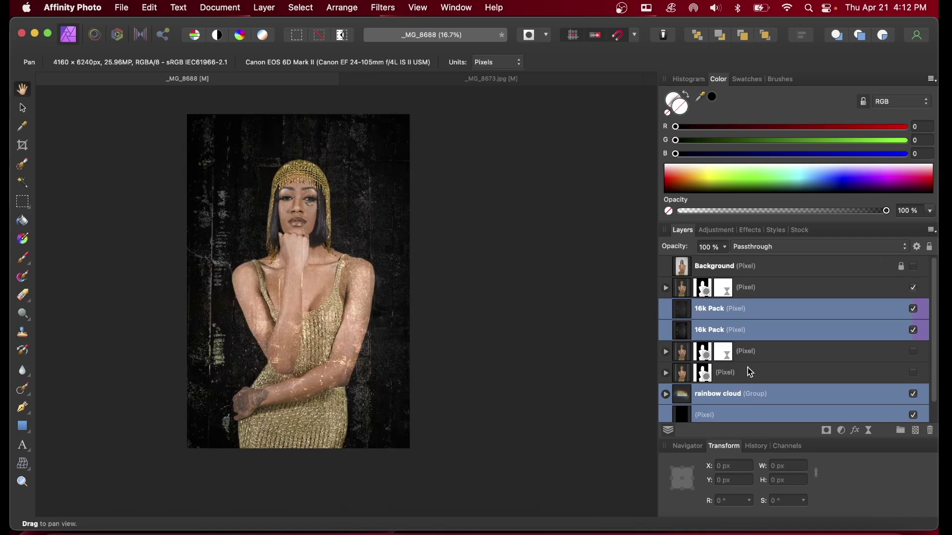
Examine the opacity and blend mode of the masked subject layers, 16k Pack textures and rainbow cloud group.
left_click(773, 287)
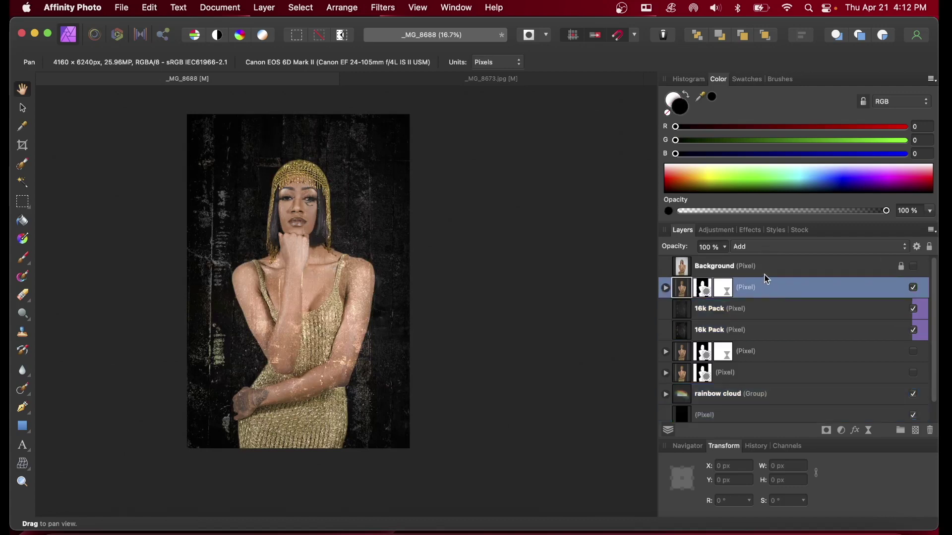
scroll(777, 279, "down", 1)
left_click(750, 357)
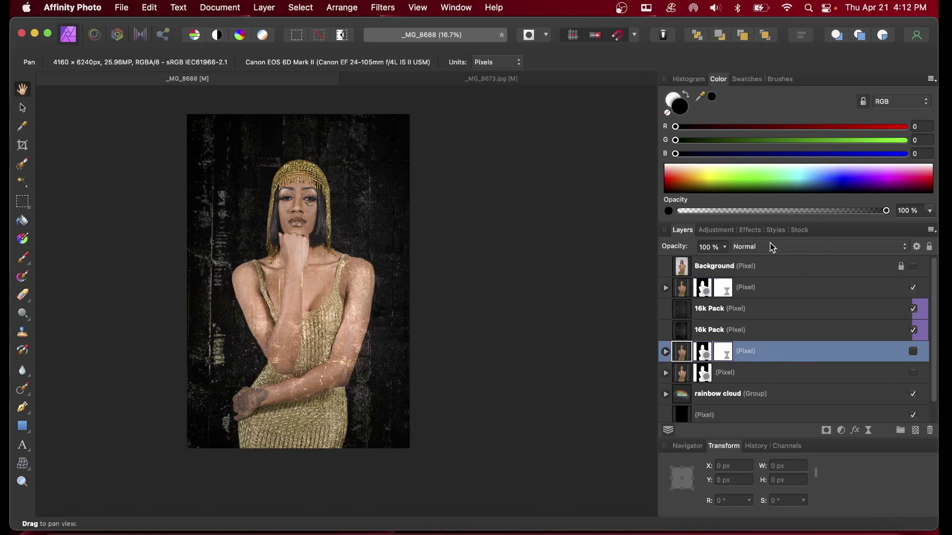
left_click(752, 331)
left_click(757, 314)
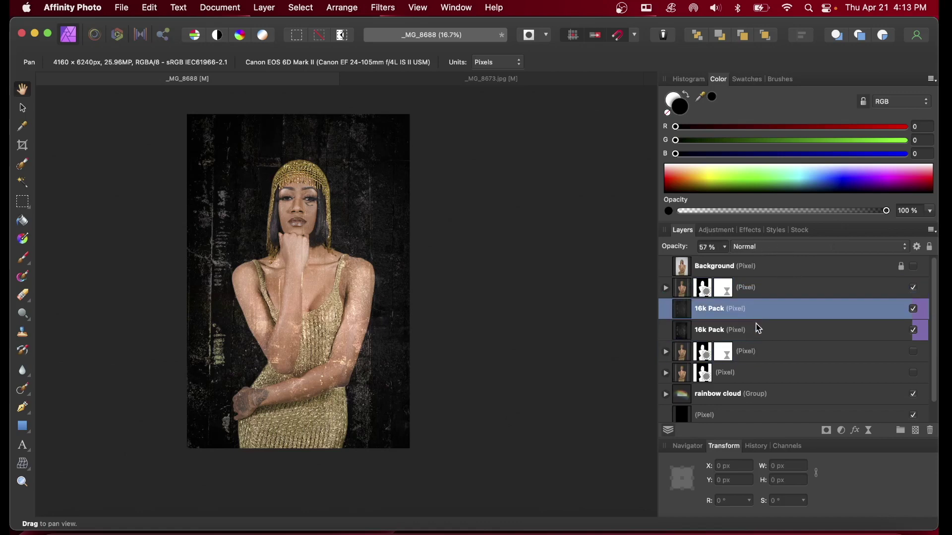
scroll(756, 327, "down", 1)
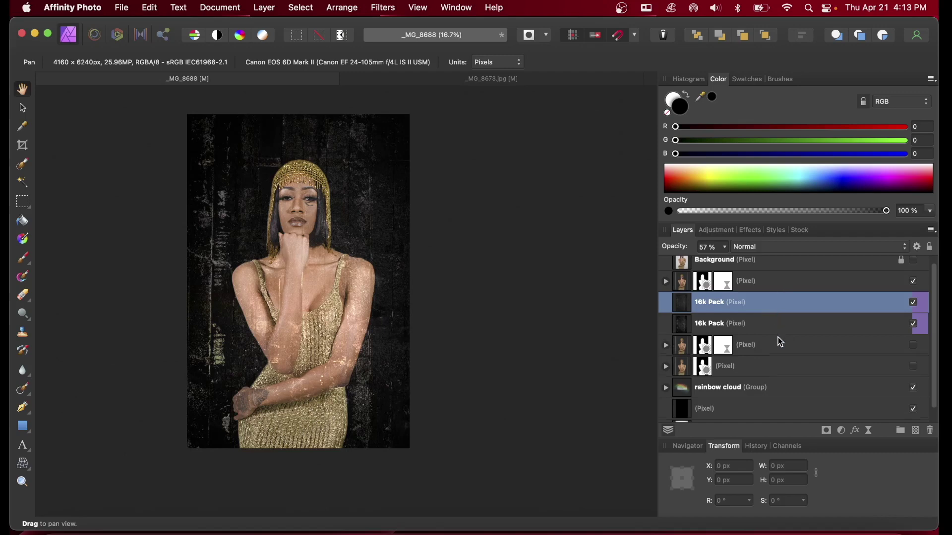
scroll(777, 337, "down", 2)
left_click(775, 369)
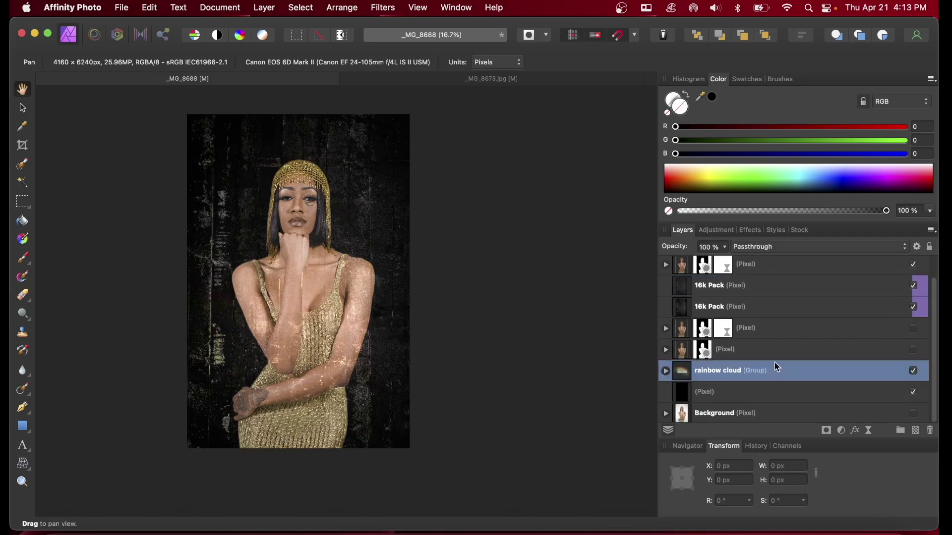
In _MG_8673.jpg, duplicate the Background layer and move the copy to the top of the layer stack.
left_click(431, 77)
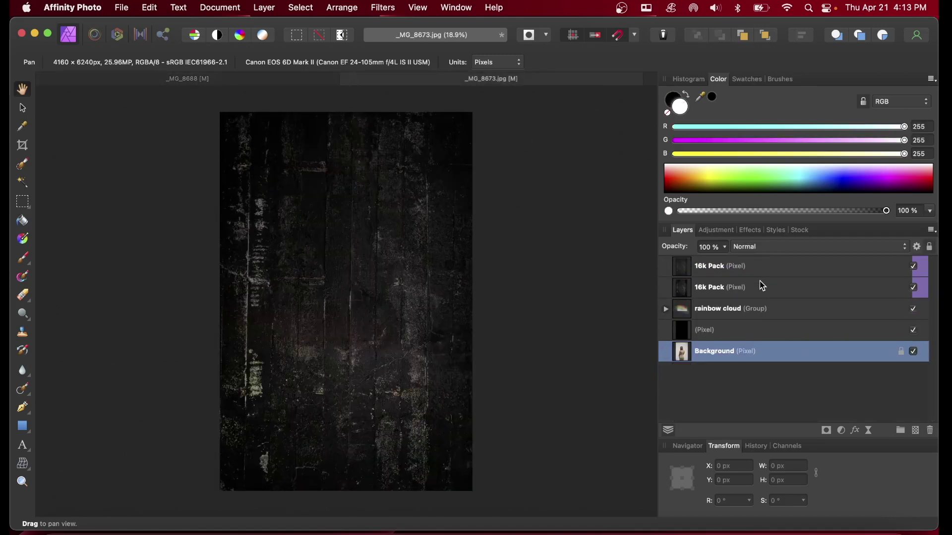
left_click(778, 395)
left_click(774, 350)
key("super+j")
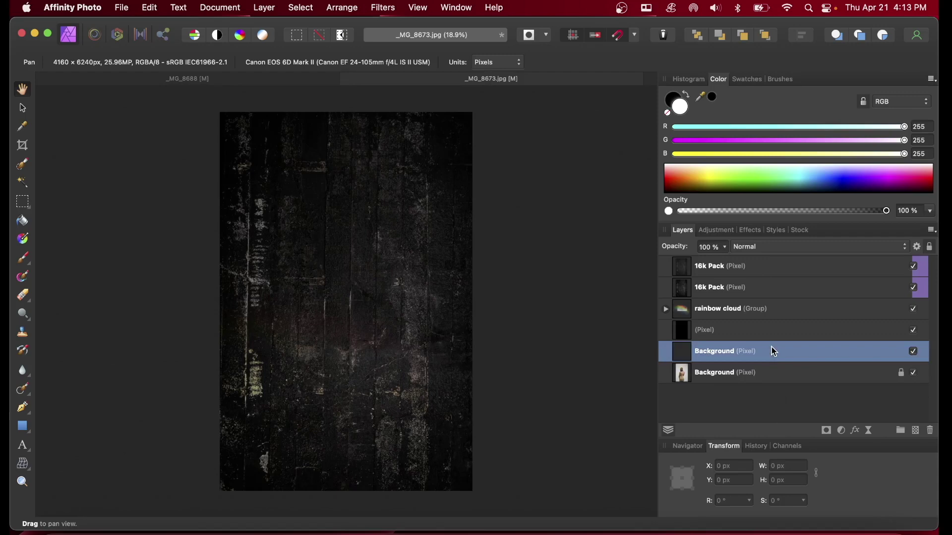
left_click_drag(773, 348, 765, 260)
Hide both 16k Pack layers, the rainbow cloud group, the black pixel layer and the original locked Background.
left_click(913, 287)
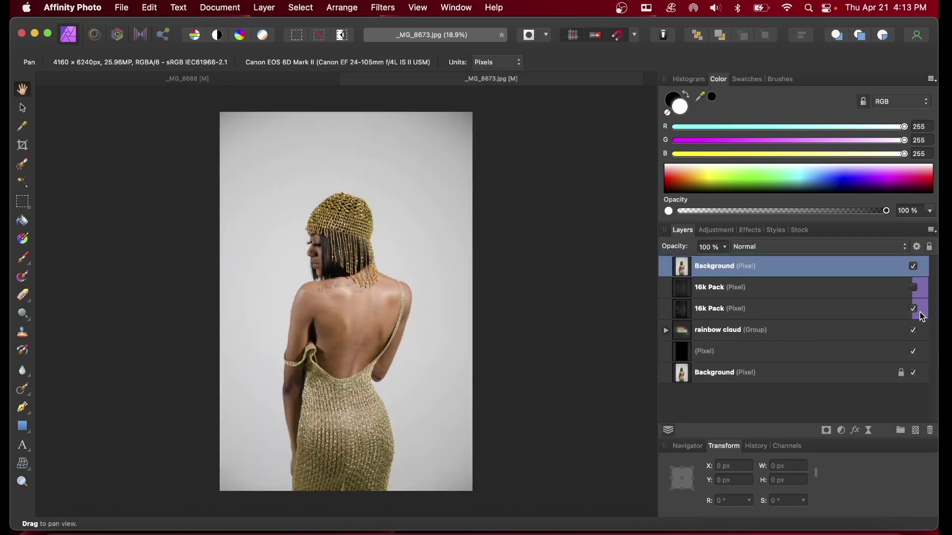
left_click(915, 310)
left_click(914, 330)
left_click(915, 352)
left_click(914, 373)
Select the woman from headpiece to dress on the topmost Background copy with the Selection Brush at 460 px width, and check the outline.
left_click(24, 168)
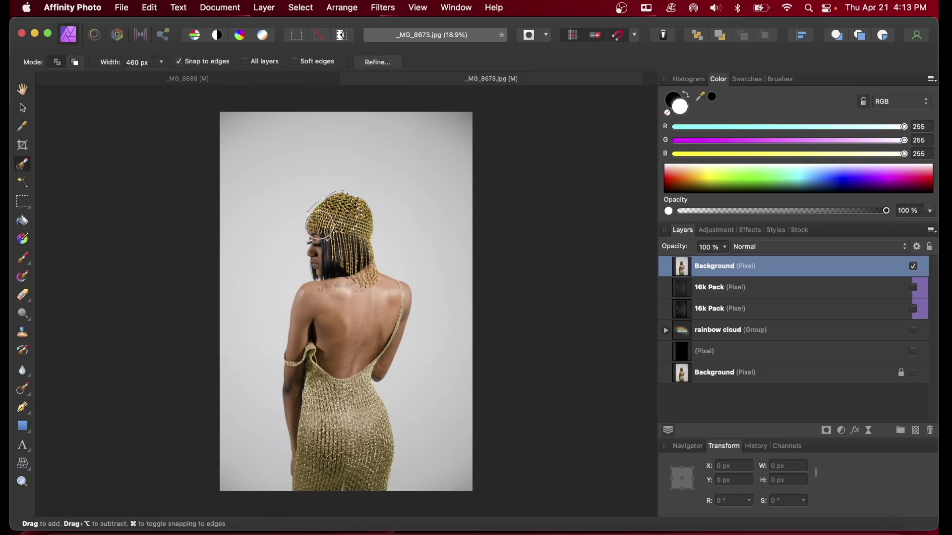
left_click_drag(319, 243, 310, 376)
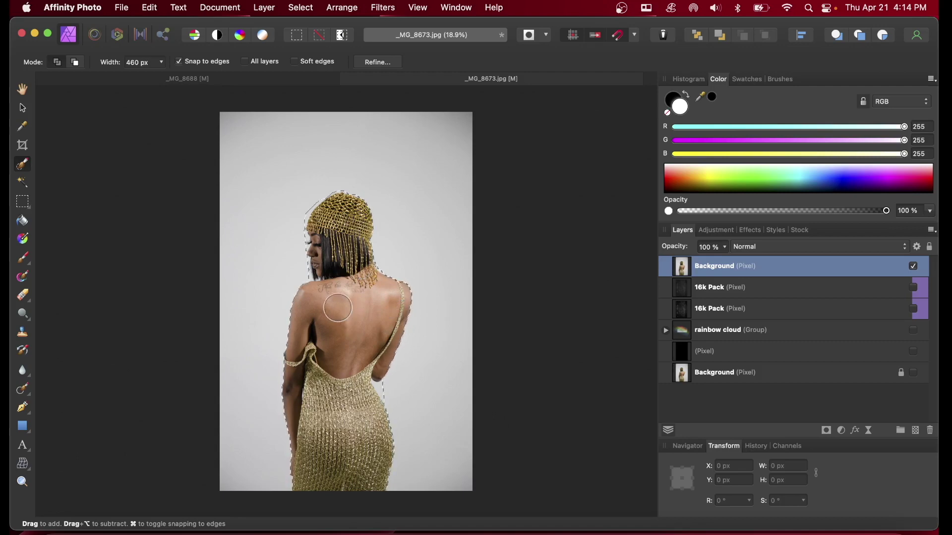
key("z")
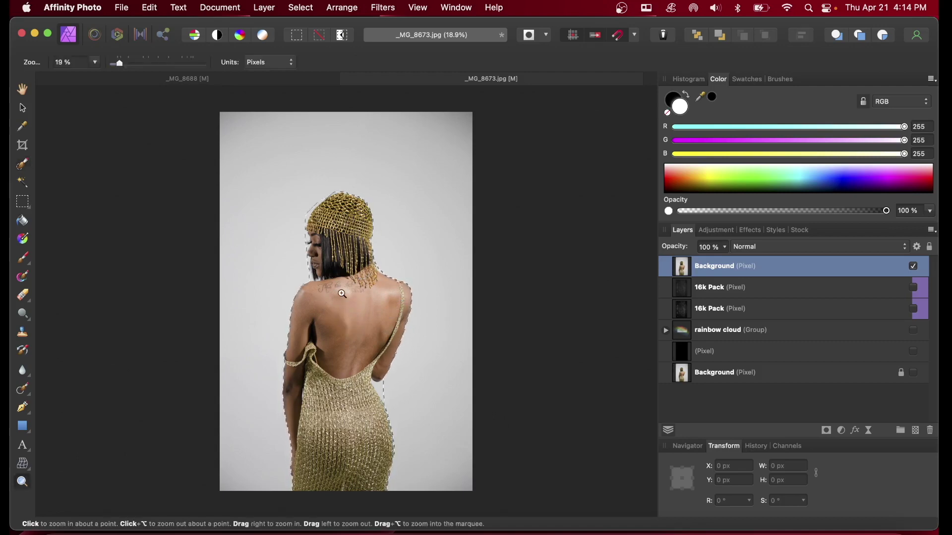
left_click_drag(342, 294, 410, 322)
scroll(363, 293, "down", 2)
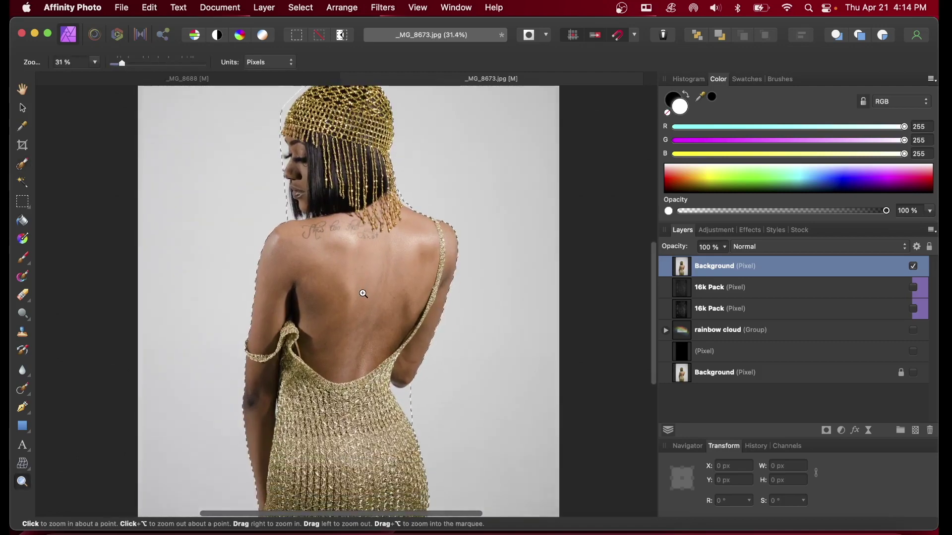
scroll(364, 294, "down", 3)
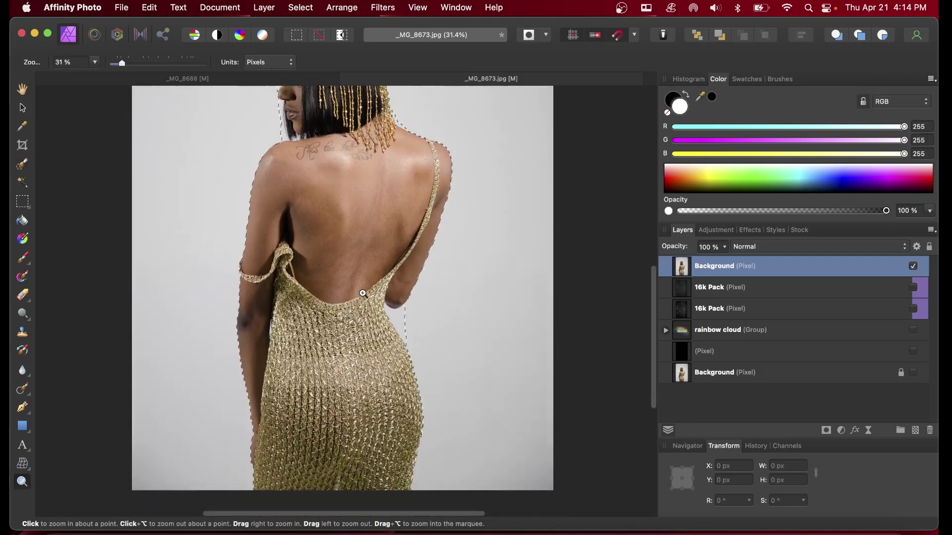
scroll(363, 293, "down", 2)
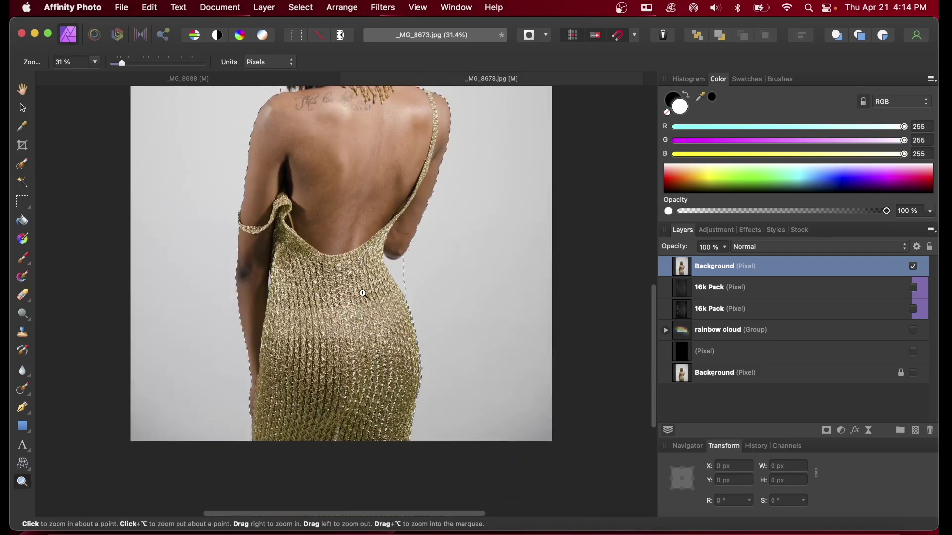
scroll(363, 294, "up", 8)
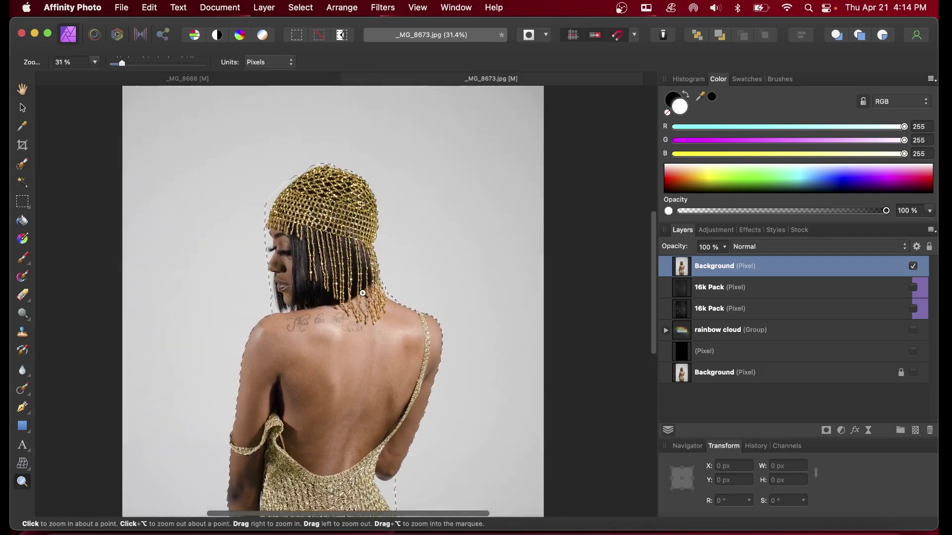
Brush over the lower part of the gold dress to add it to the selection, and check the outline up to the headpiece.
left_click(23, 164)
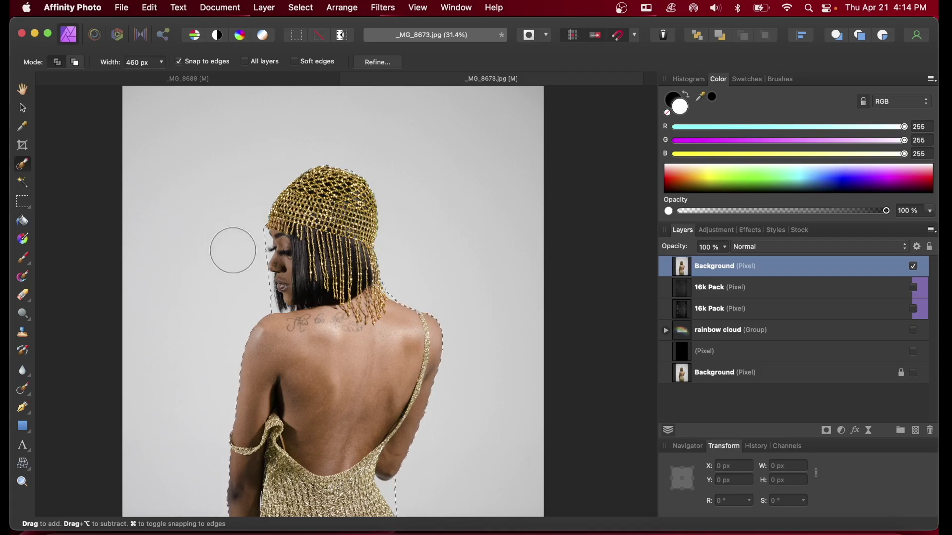
scroll(394, 275, "down", 4)
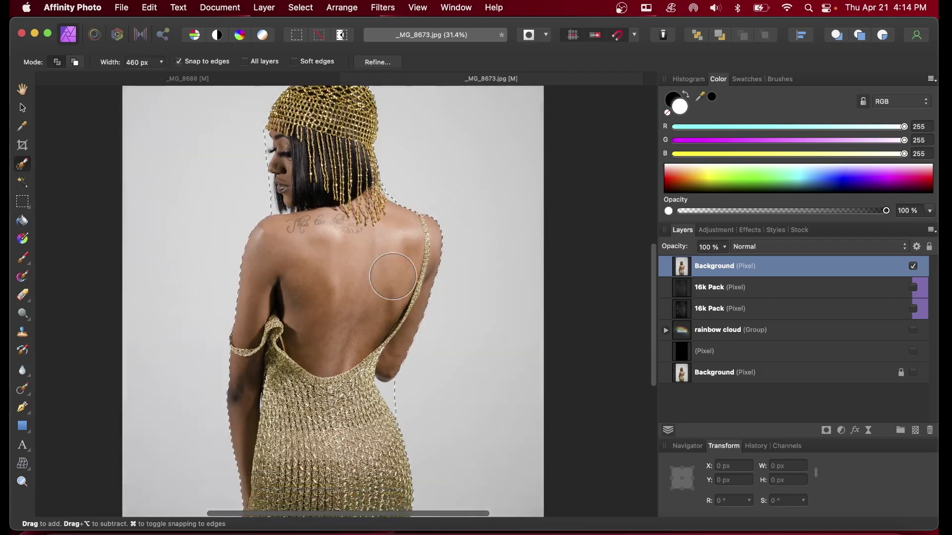
scroll(392, 276, "down", 5)
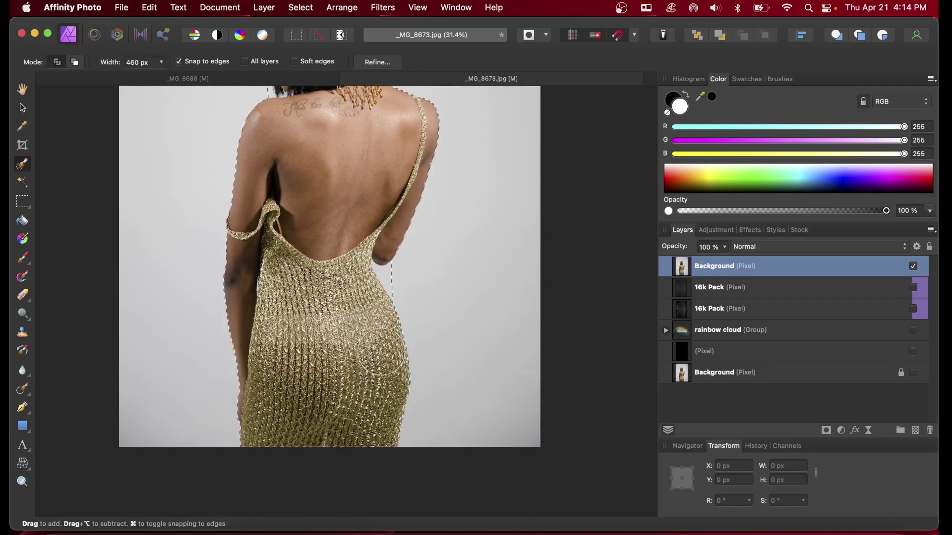
left_click_drag(385, 383, 383, 420)
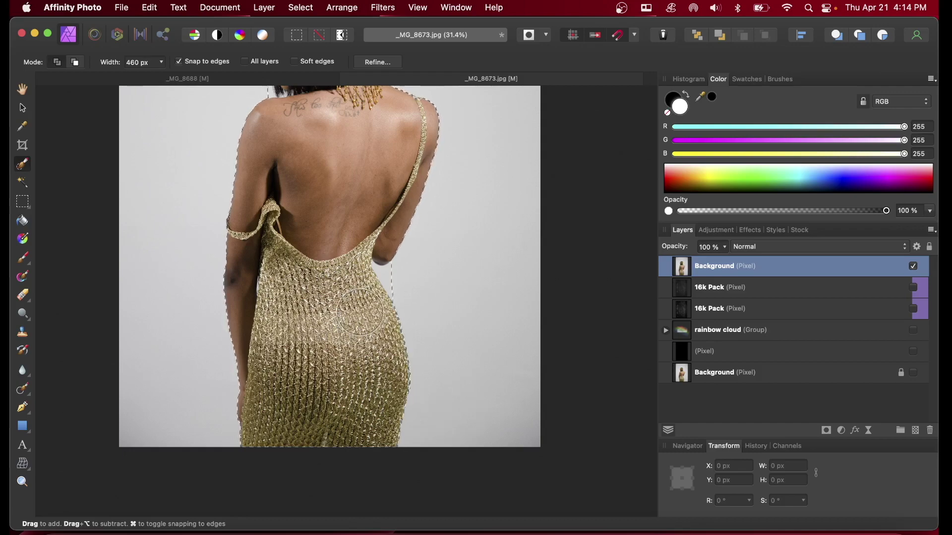
scroll(361, 312, "up", 10)
scroll(361, 312, "right", 4)
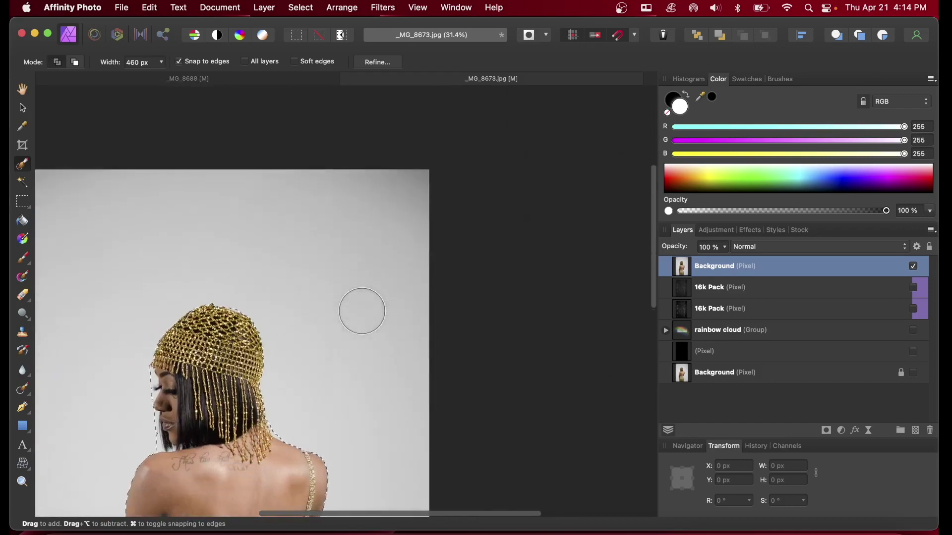
scroll(362, 311, "down", 6)
scroll(363, 310, "left", 3)
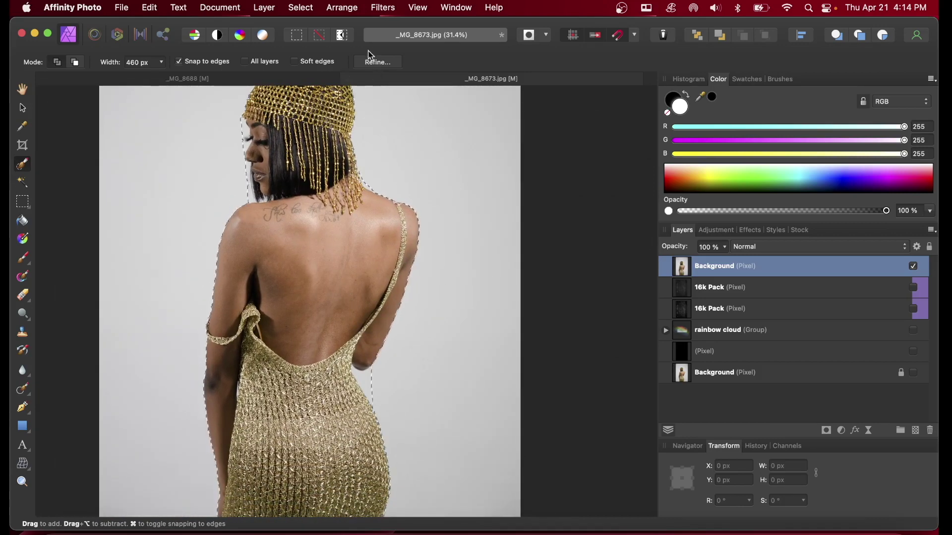
Refine the selection with the 50 px Matte brush around the headpiece, along the face profile and beside the beaded fringe above the shoulder.
left_click(382, 60)
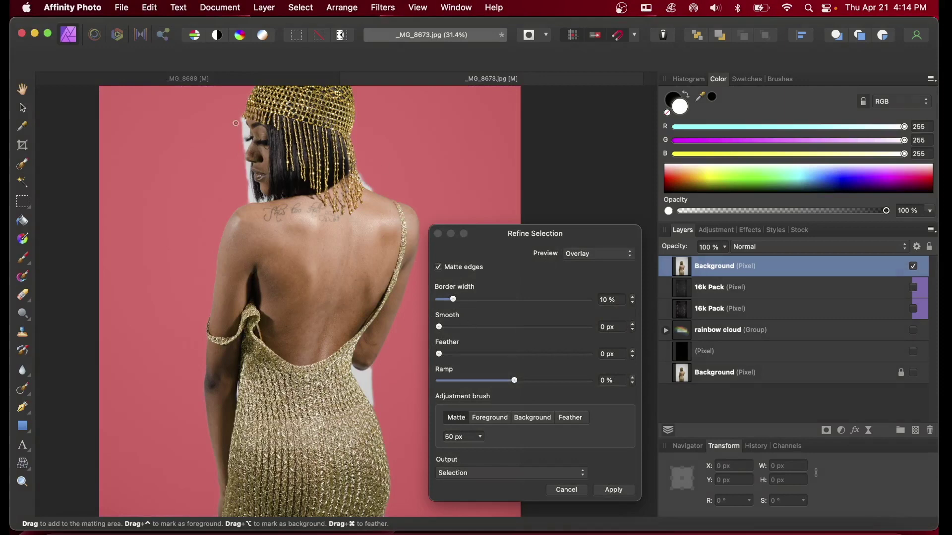
scroll(239, 142, "up", 3)
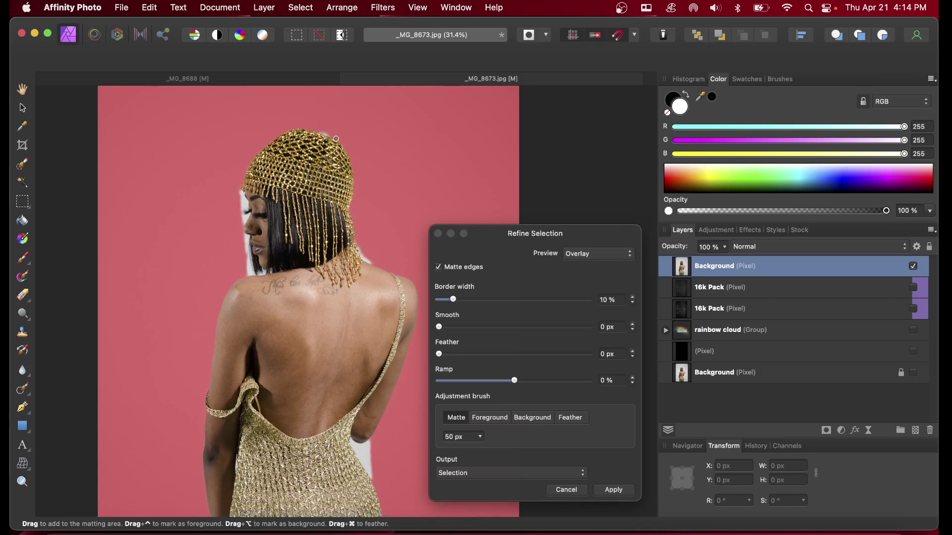
mouse_move(336, 139)
left_mouse_down()
mouse_move(281, 134)
mouse_move(250, 159)
mouse_move(242, 190)
left_mouse_up()
left_click_drag(238, 189, 245, 190)
left_click_drag(240, 195, 248, 207)
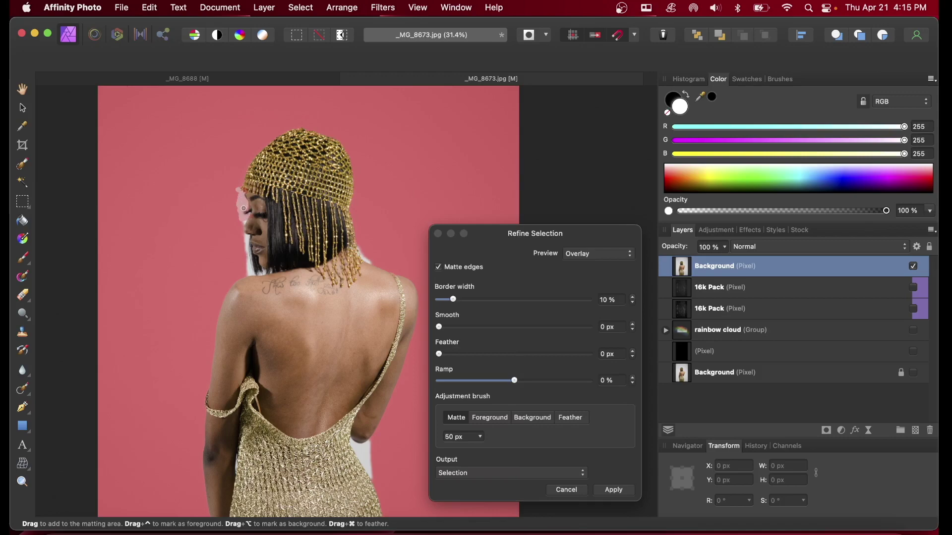
left_click_drag(244, 208, 243, 225)
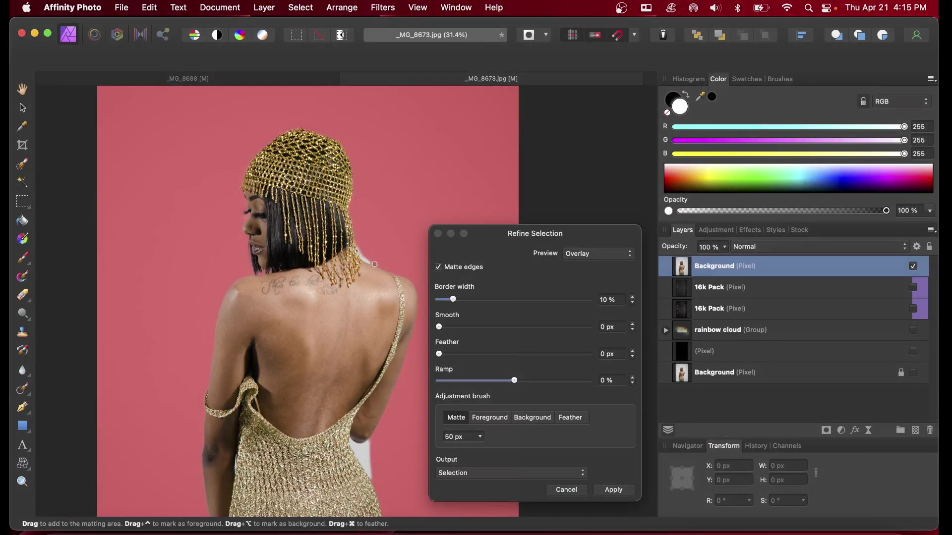
mouse_move(375, 264)
left_mouse_down()
mouse_move(350, 248)
mouse_move(360, 253)
left_mouse_up()
Matte out the leftover grey backdrop between the woman's elbow and the waist of the dress.
scroll(366, 296, "down", 10)
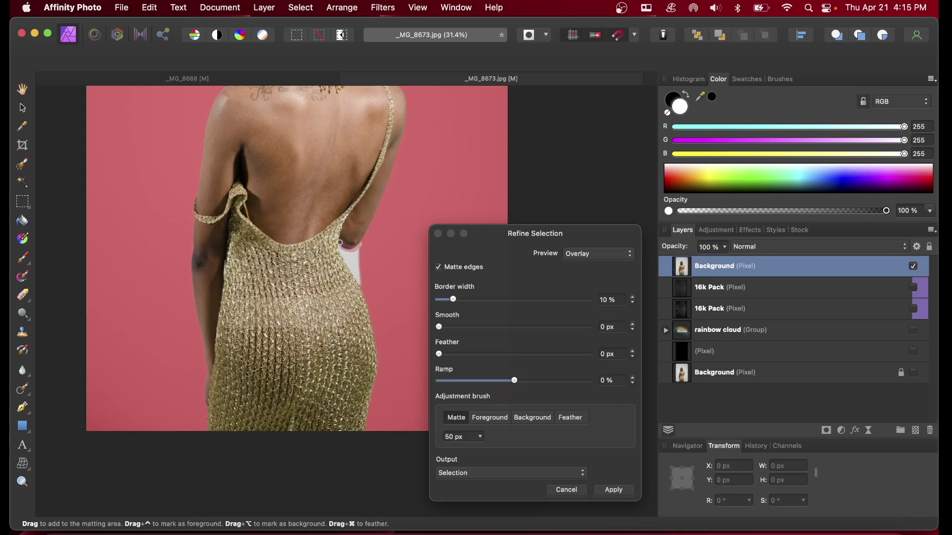
mouse_move(349, 268)
left_mouse_down()
mouse_move(360, 285)
mouse_move(360, 247)
left_mouse_up()
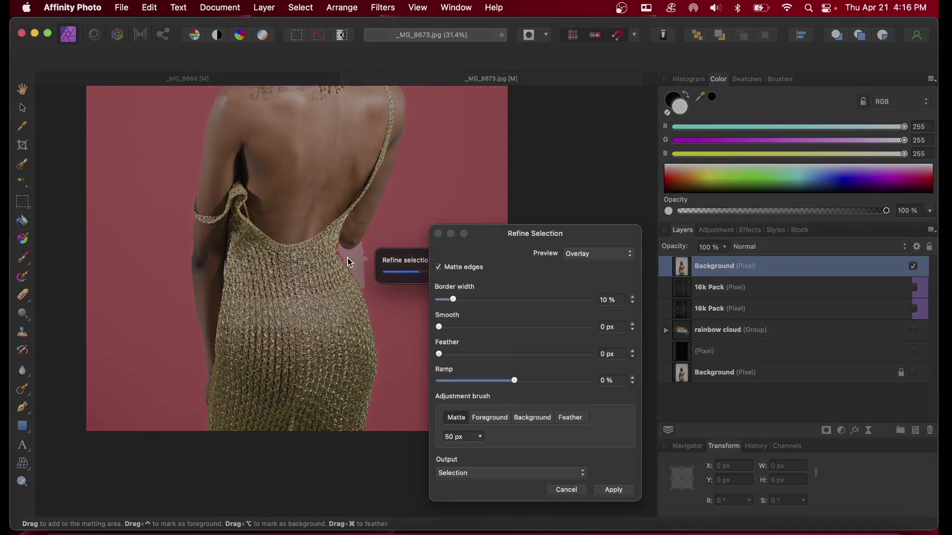
scroll(376, 304, "down", 3)
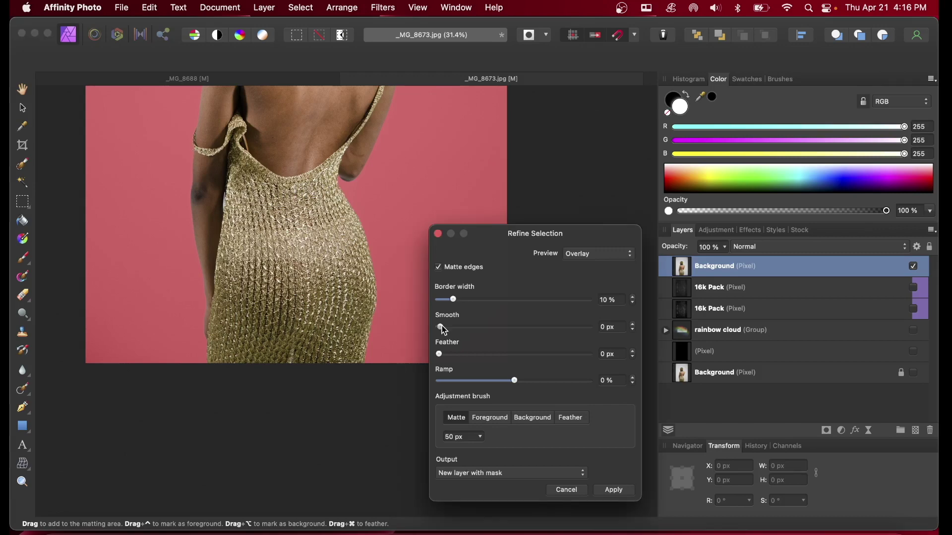
Set Smooth to 0.5 px and Feather to 1.3 px, and output the refined selection as a new layer with mask.
left_click_drag(440, 326, 458, 329)
left_click_drag(440, 354, 475, 356)
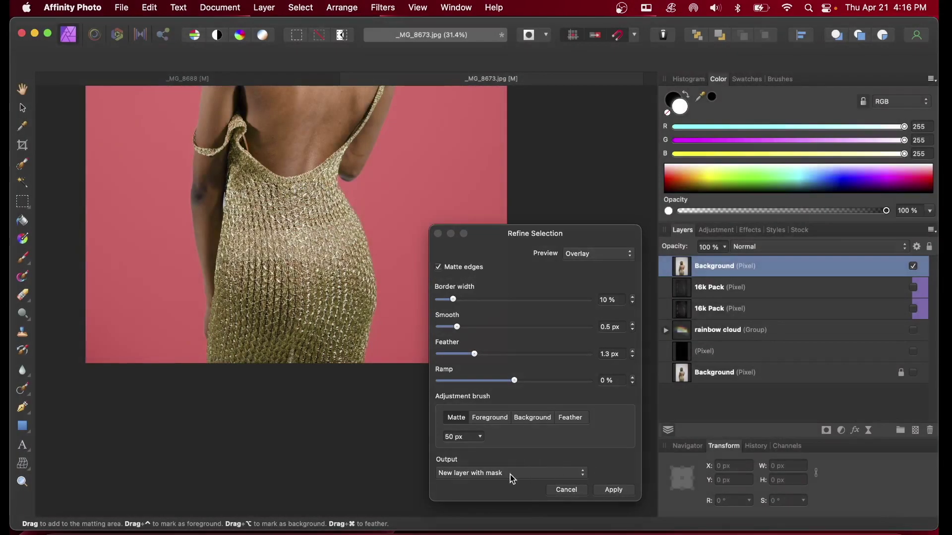
left_click(510, 474)
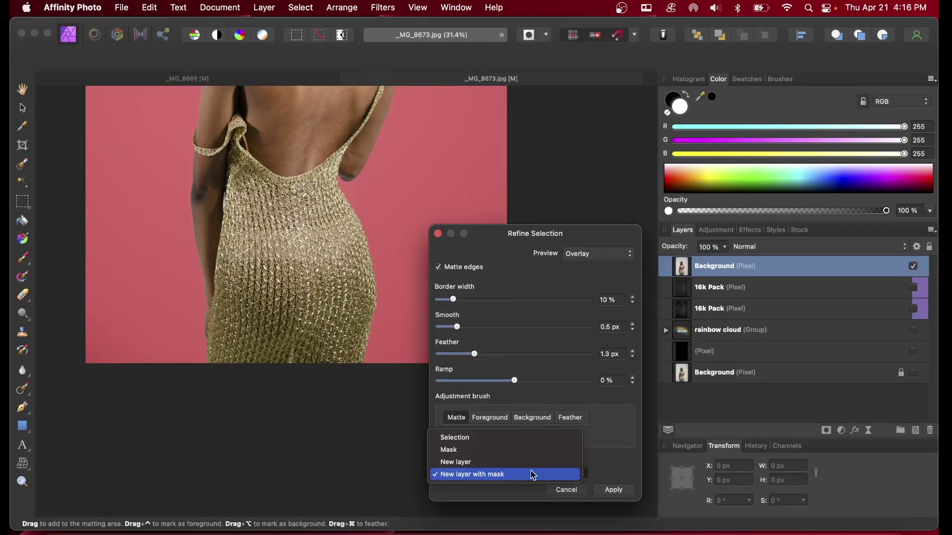
left_click(624, 473)
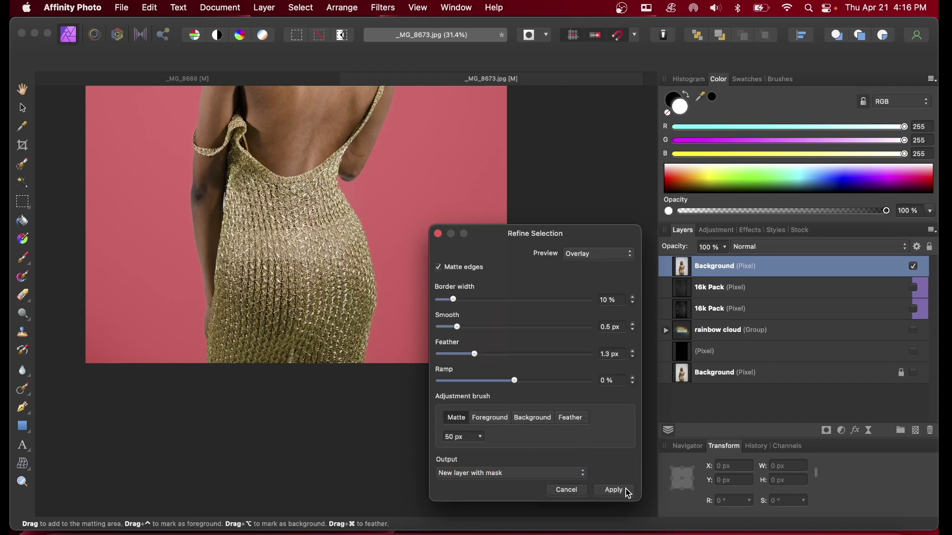
left_click(630, 492)
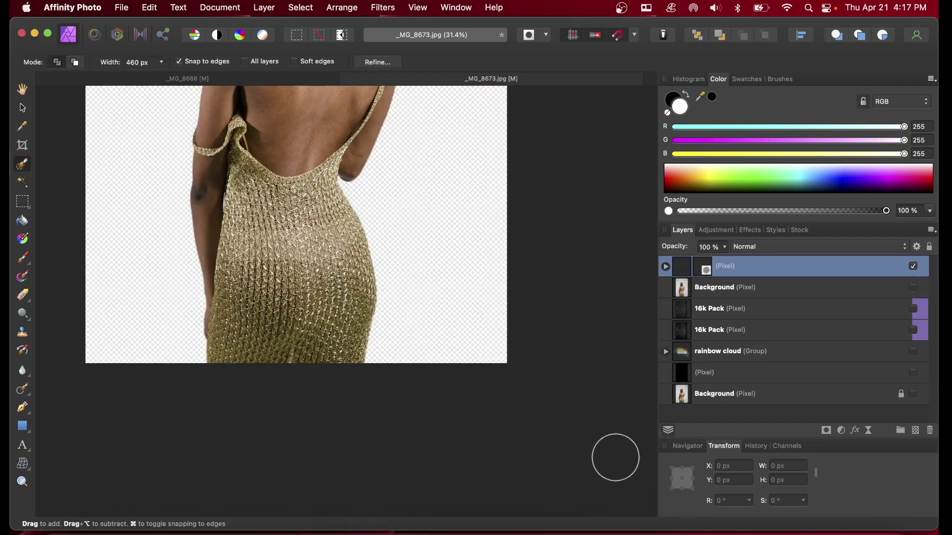
Show the black pixel layer behind the cut-out woman and check her edges against it.
scroll(524, 366, "up", 6)
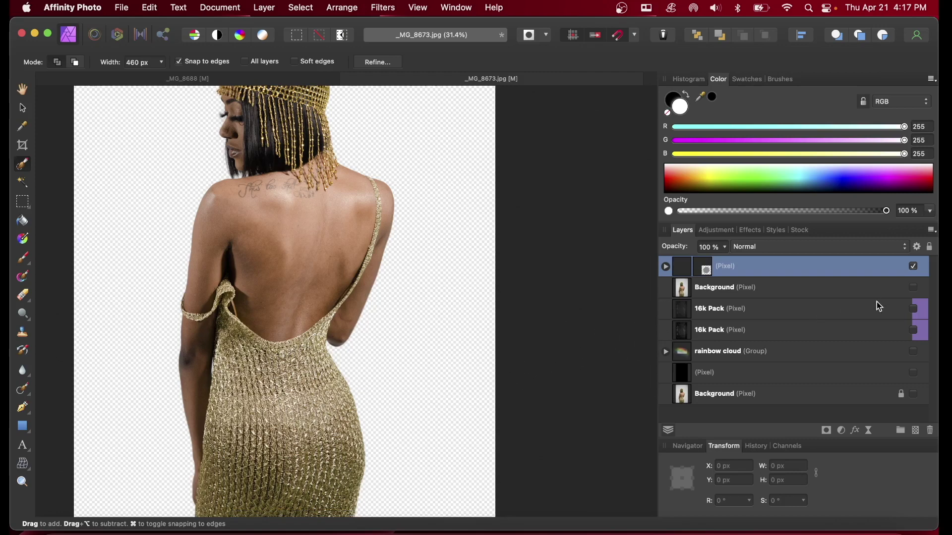
scroll(416, 241, "up", 3)
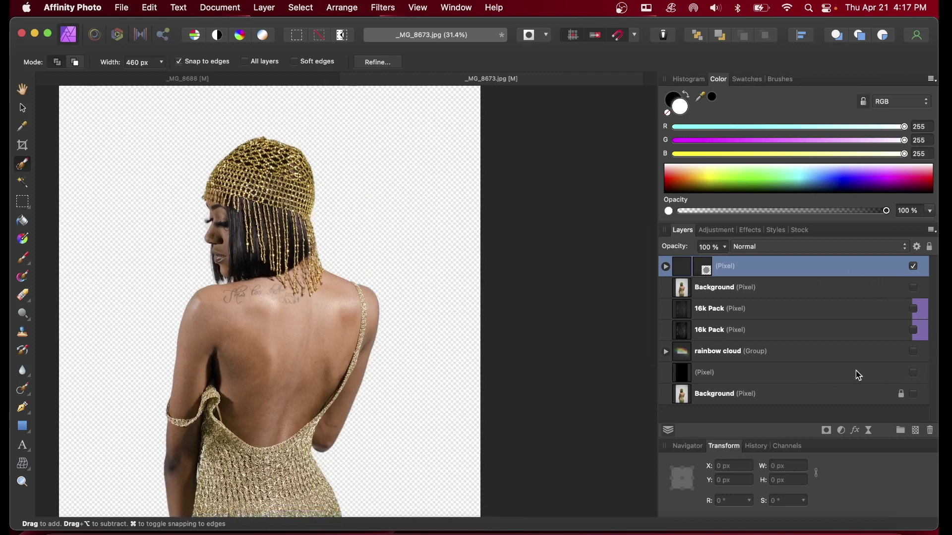
left_click(919, 373)
left_click(914, 373)
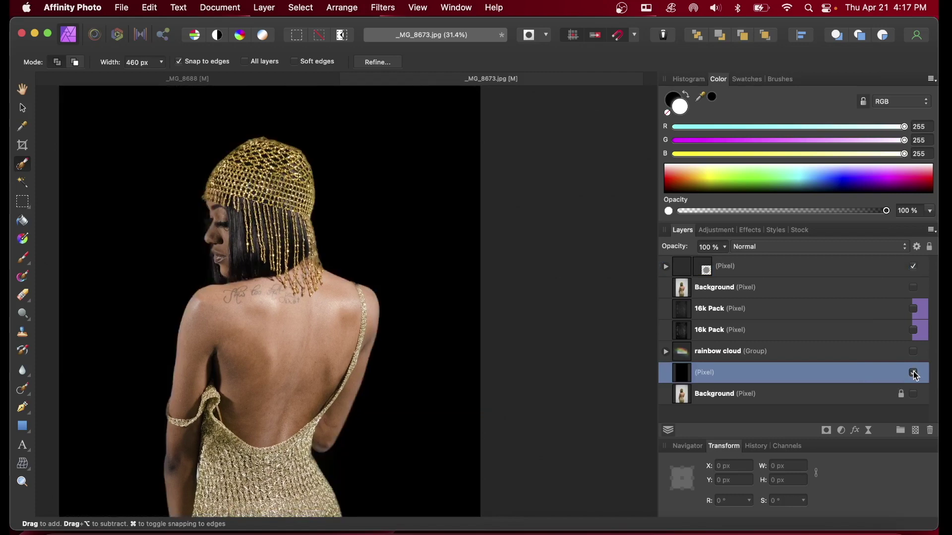
scroll(459, 273, "down", 5)
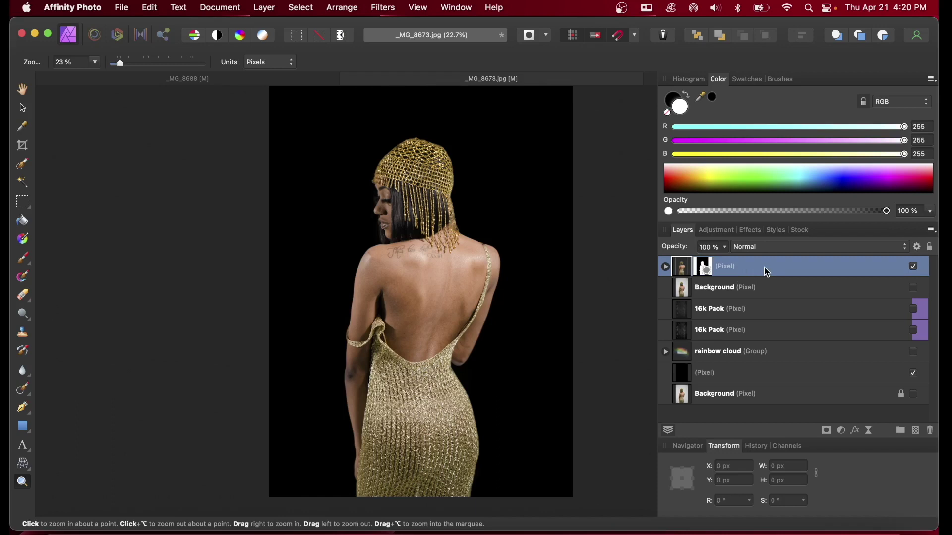
Duplicate the masked cutout layer and move the hidden unlocked Background copy directly beneath the black pixel layer.
key("super+j")
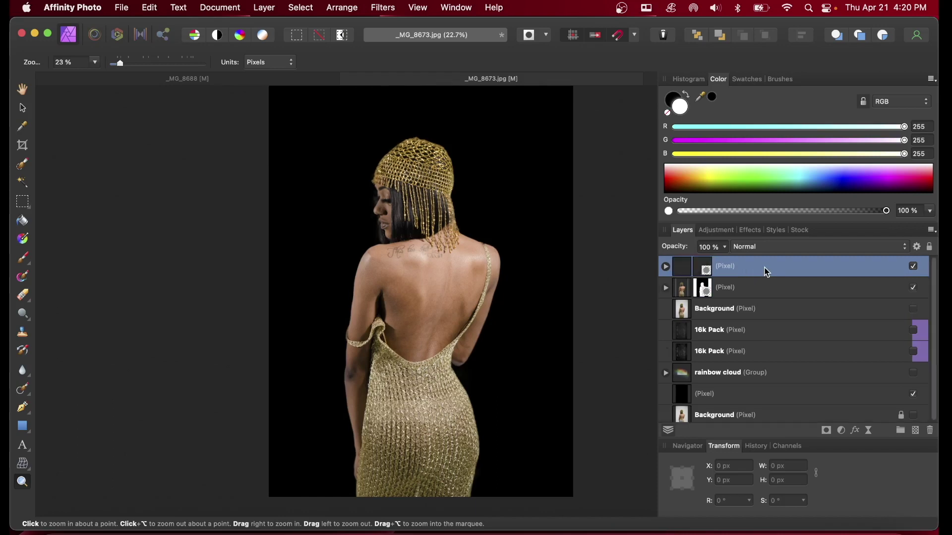
left_click_drag(778, 310, 697, 374)
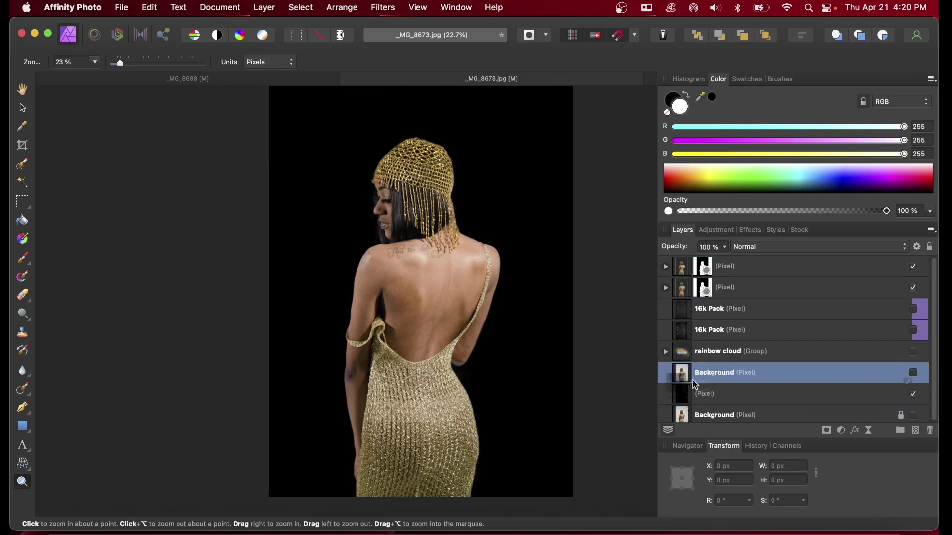
key("super+bracketleft")
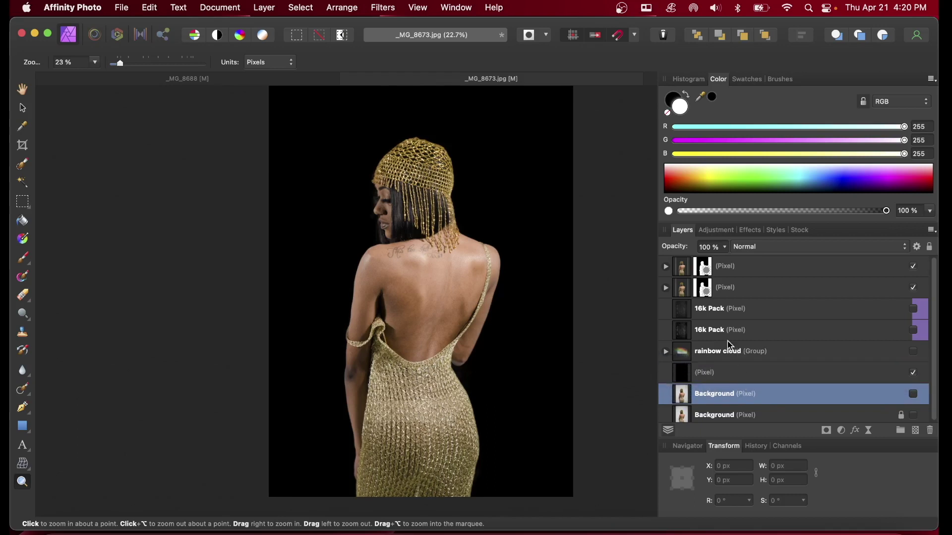
Move the lower masked cutout beneath both 16k Pack layers and set the topmost masked cutout's blend mode to Add.
left_click_drag(771, 287, 763, 337)
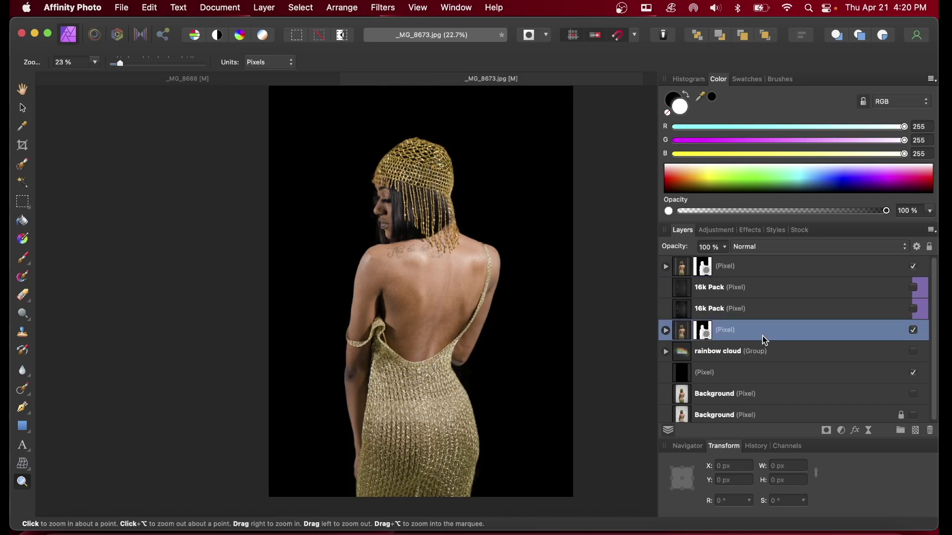
left_click(766, 266)
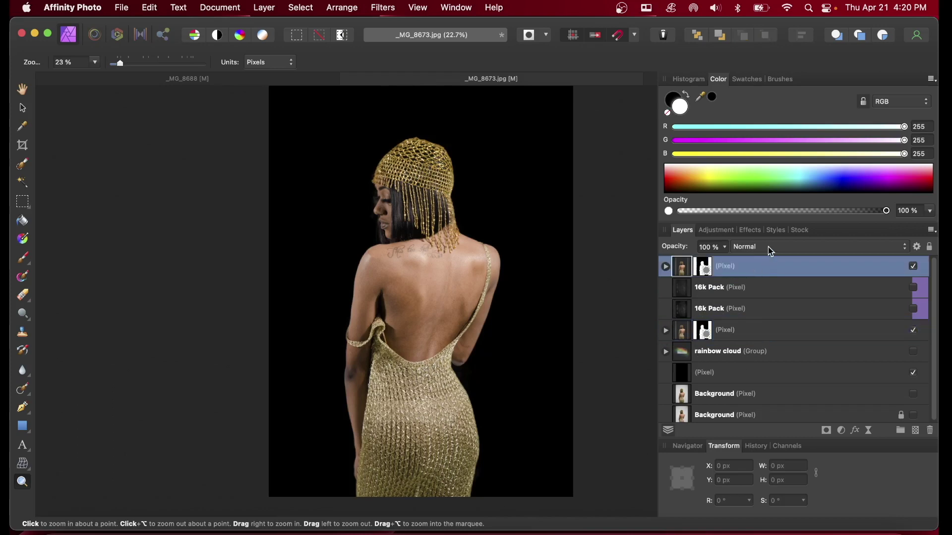
left_click(768, 247)
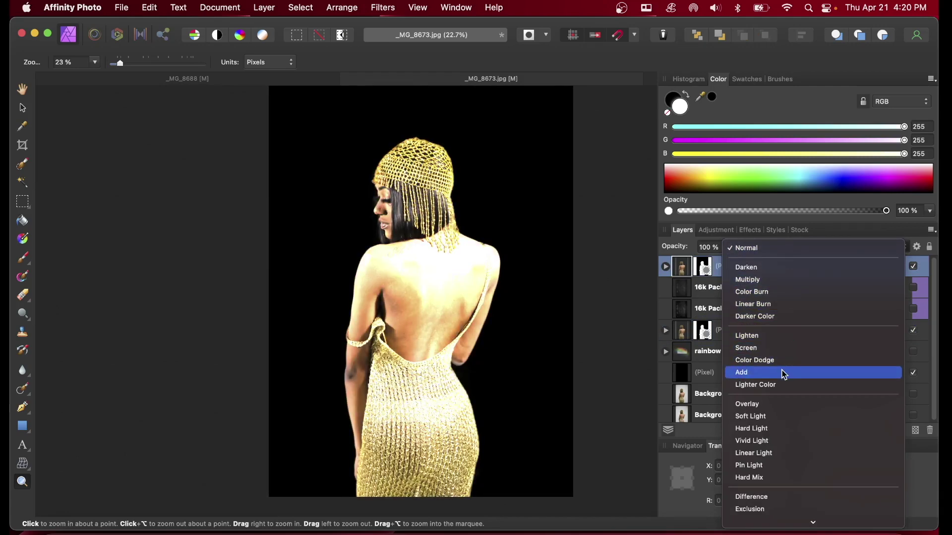
key("Escape")
left_click(778, 326)
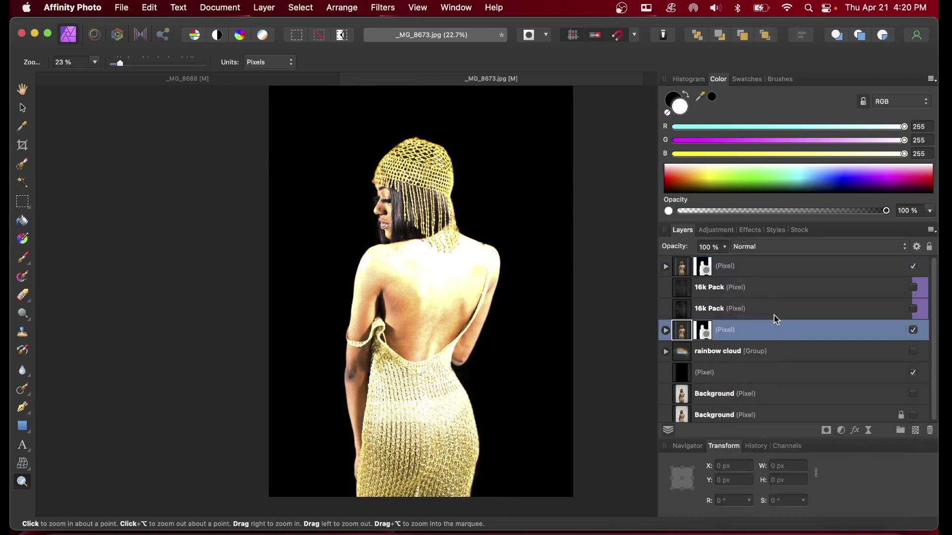
Show both 16k Pack layers and the rainbow cloud group in the composite.
left_click(778, 291)
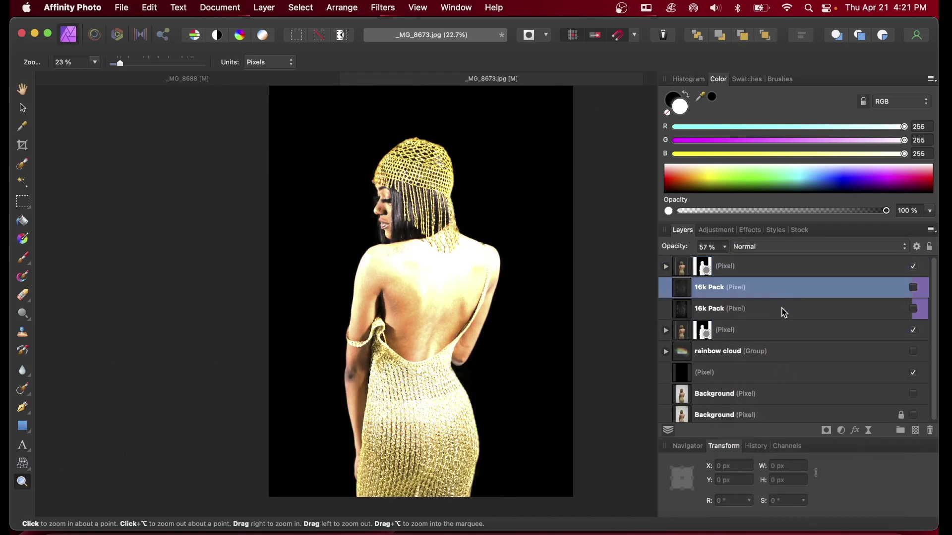
left_click(913, 287)
left_click(913, 309)
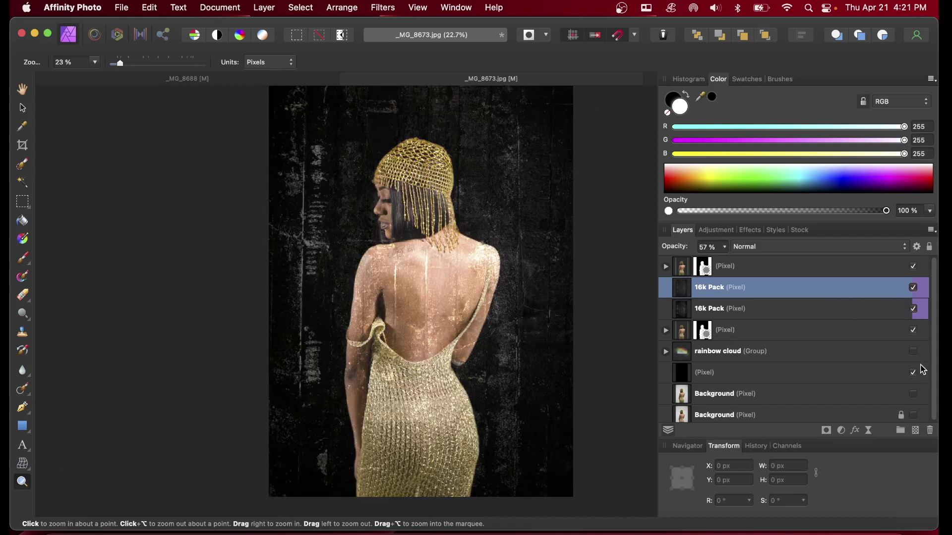
left_click(915, 352)
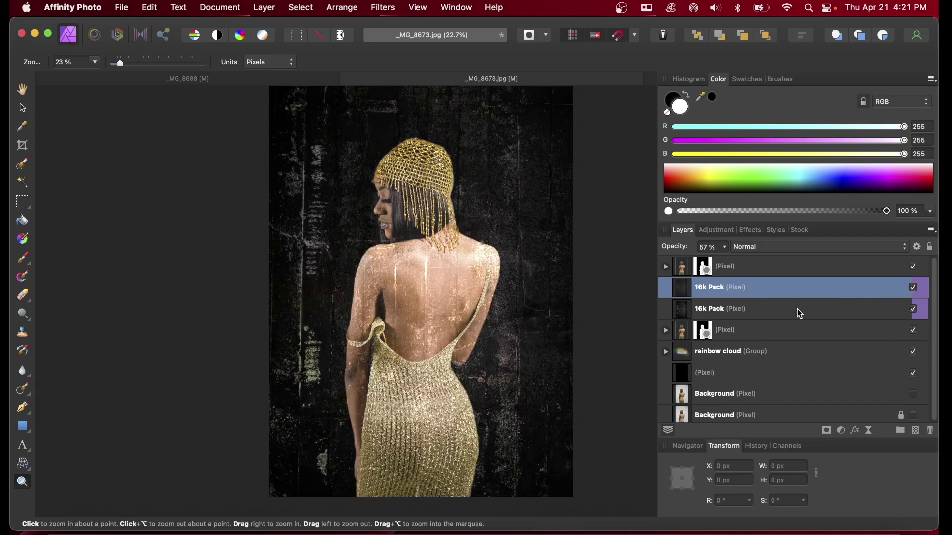
scroll(798, 310, "down", 1)
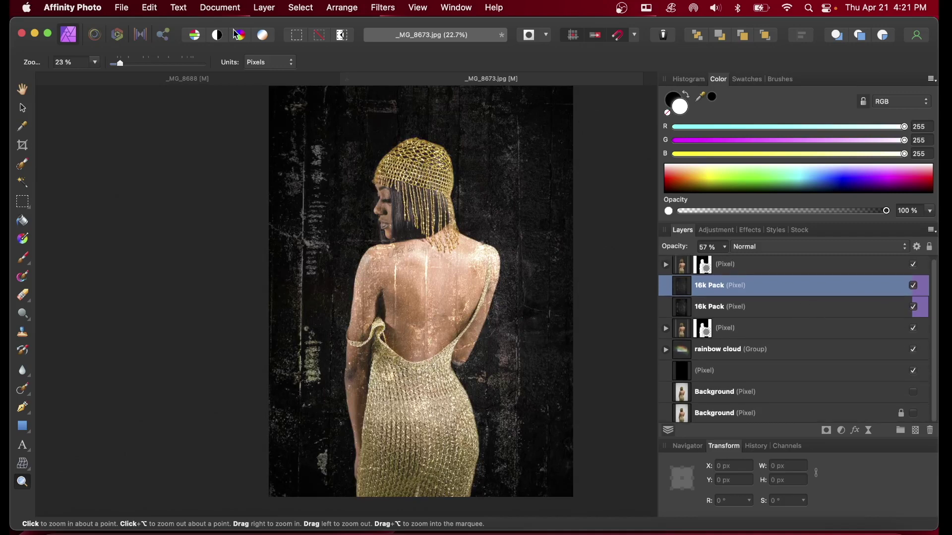
Compare the opacity and blend mode of the 16k Pack layers in _MG_8688 with those in _MG_8673.jpg.
left_click(206, 78)
key("h")
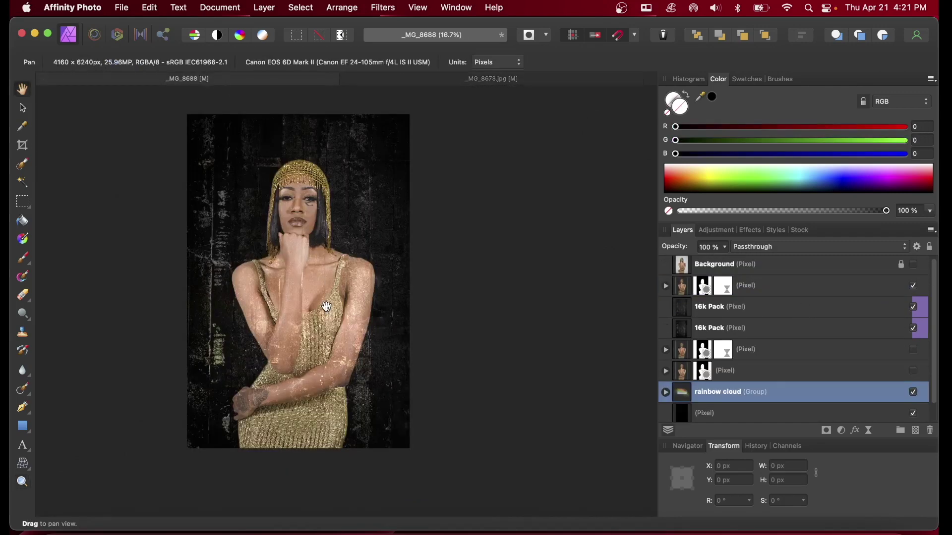
left_click(804, 322)
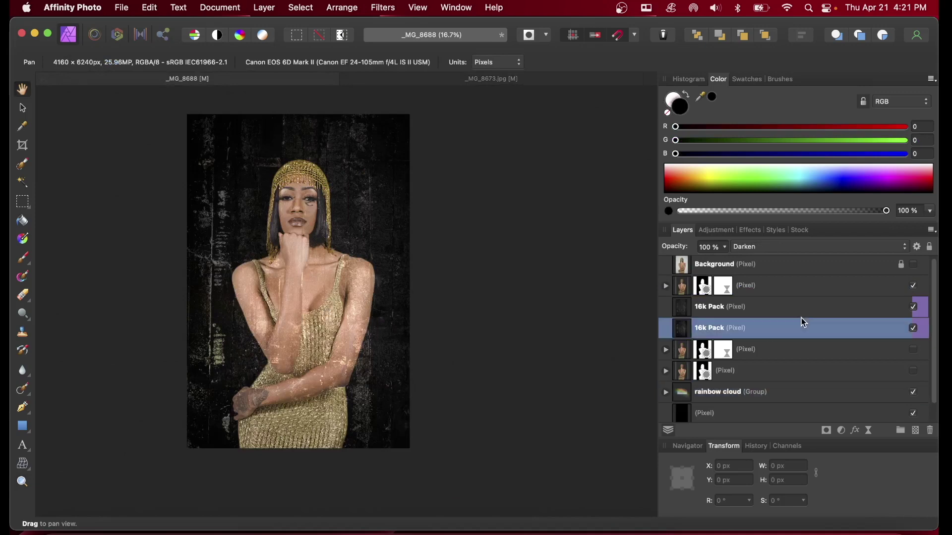
left_click(799, 310)
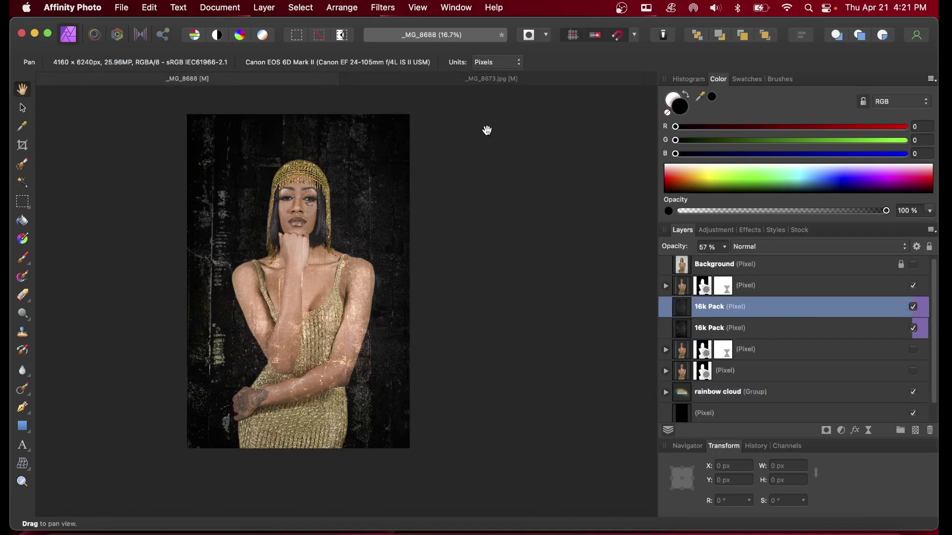
left_click(473, 82)
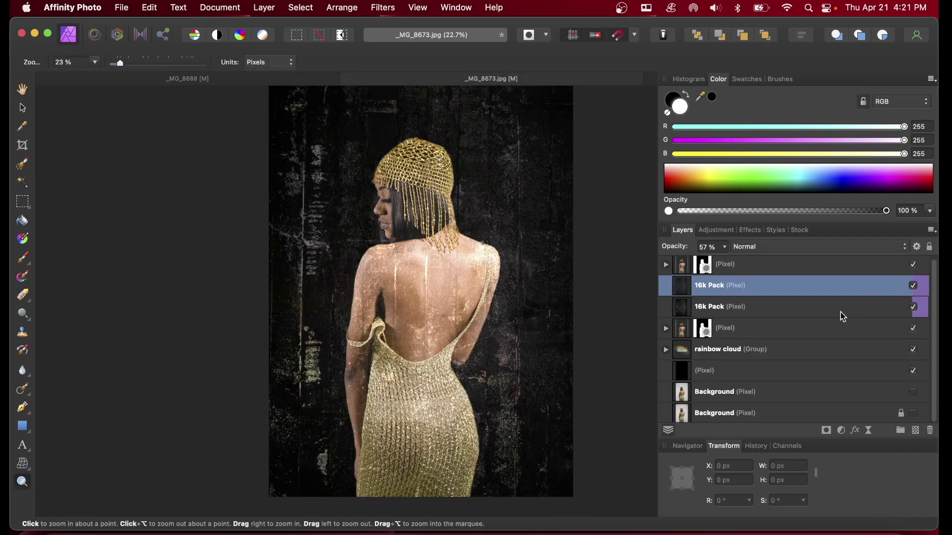
left_click(817, 306)
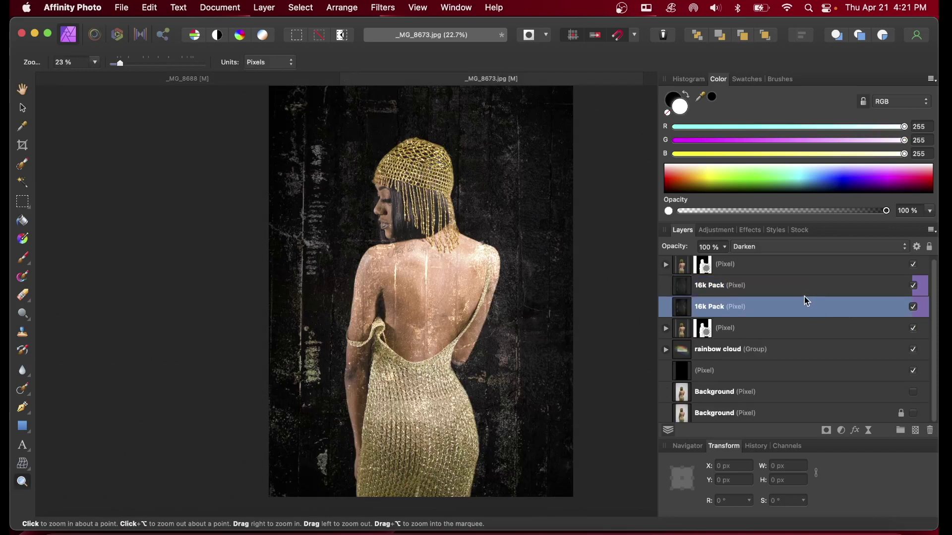
left_click(757, 265)
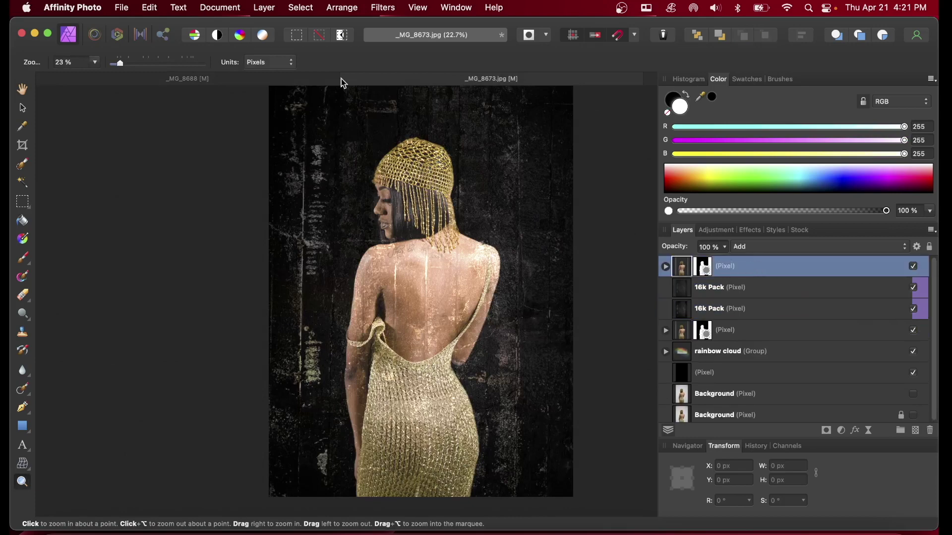
Examine the blend mode and nested adjustments of the masked cutouts in _MG_8688 against the topmost cutout in _MG_8673.jpg.
left_click(276, 79)
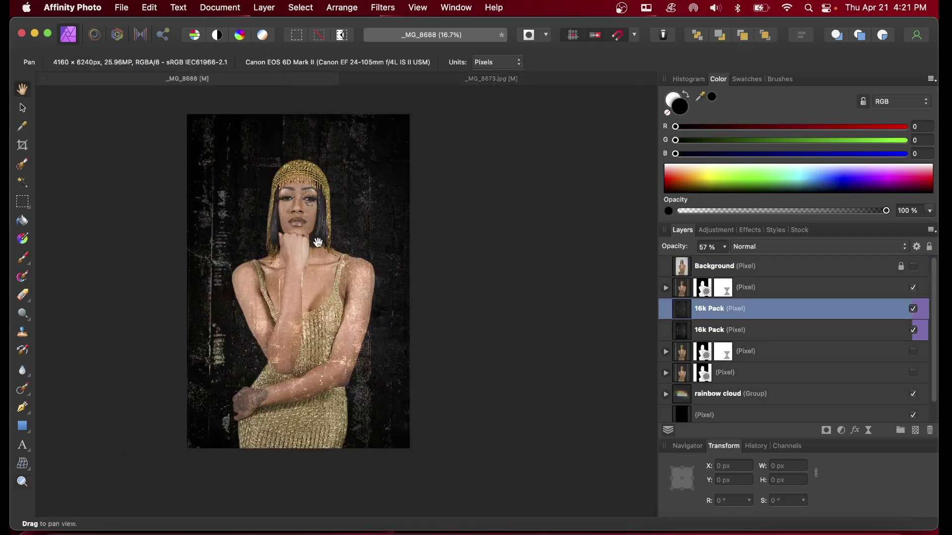
left_click(830, 285)
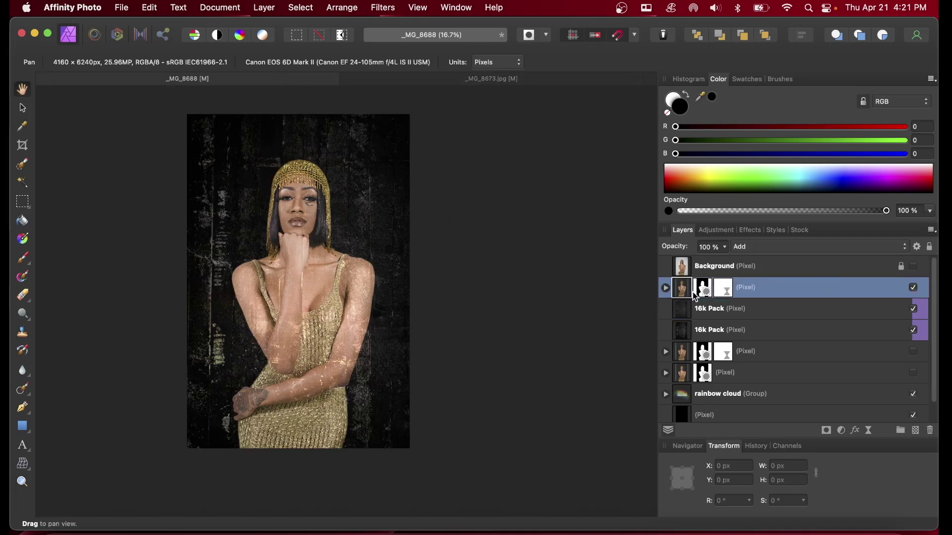
left_click(666, 288)
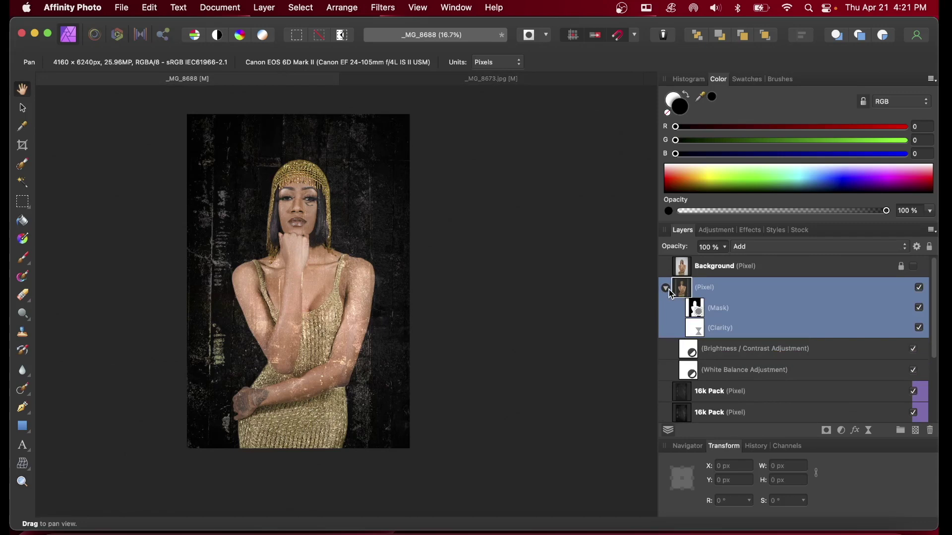
left_click(666, 289)
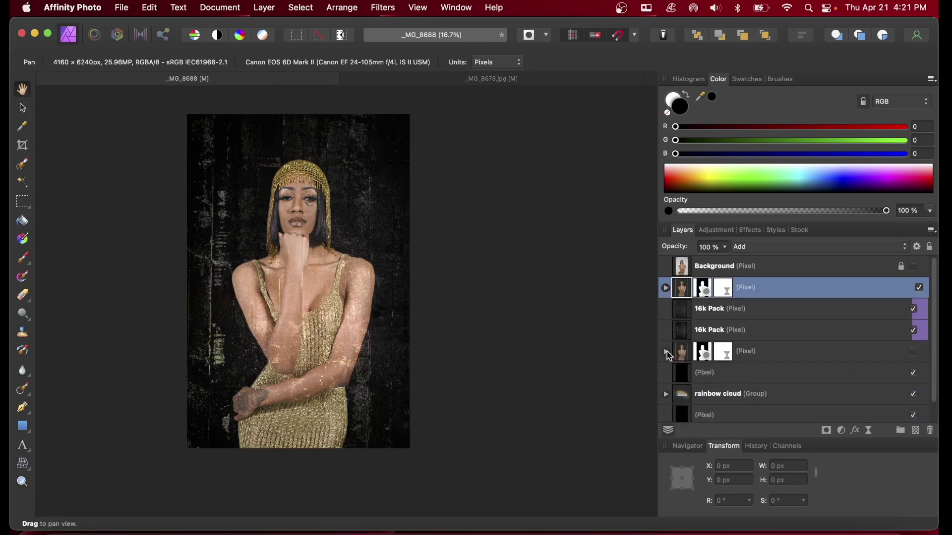
left_click(666, 352)
left_click(667, 352)
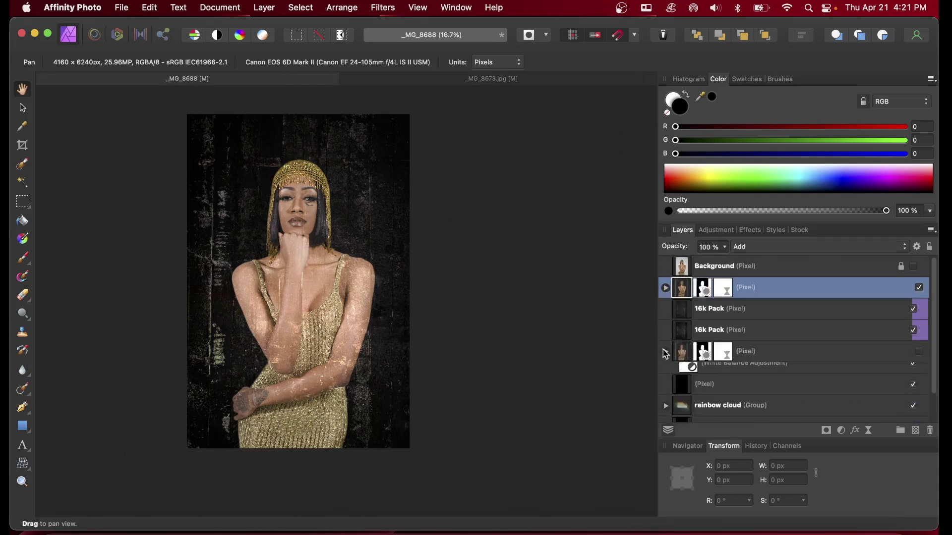
left_click(454, 81)
key("z")
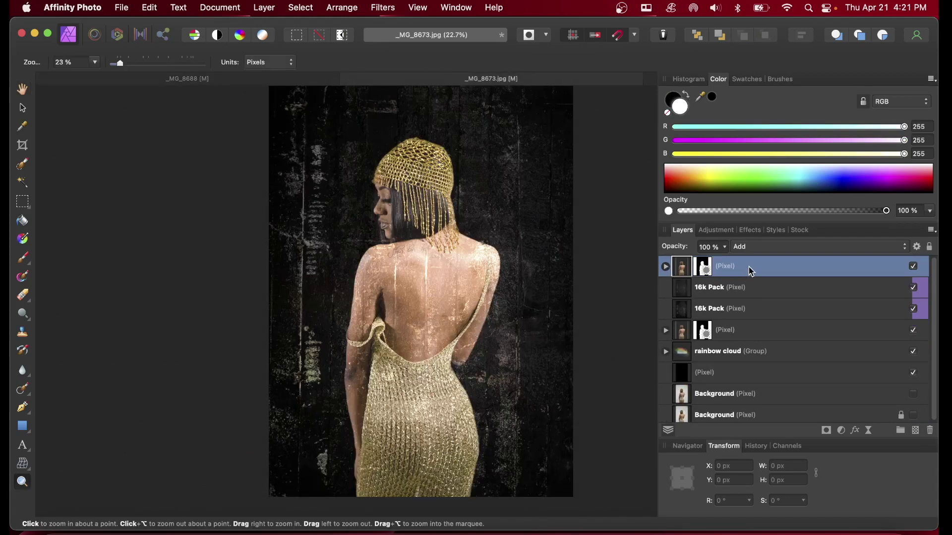
Copy the Brightness / Contrast and White Balance adjustments from the visible cutout in _MG_8688 and nest them in _MG_8673.jpg's topmost masked cutout.
left_click(214, 82)
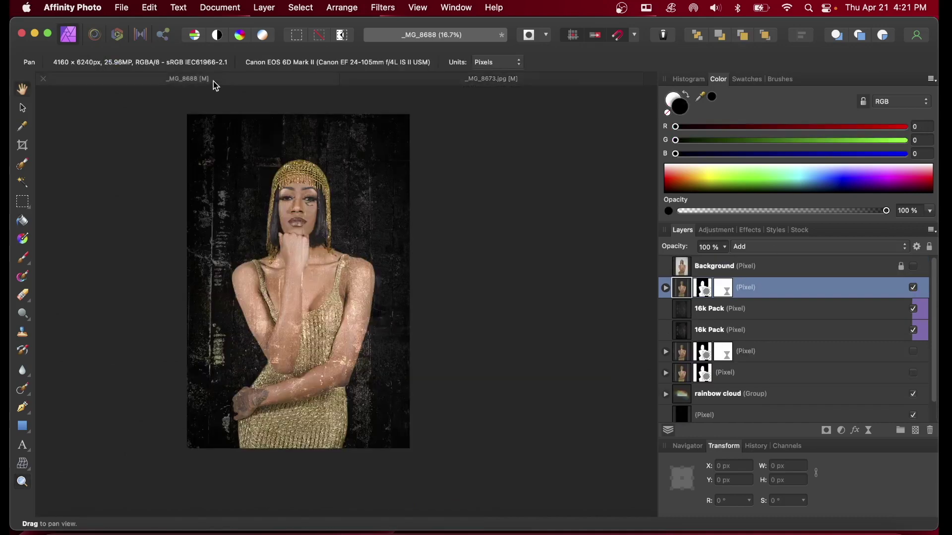
left_click(665, 288)
left_click(828, 353)
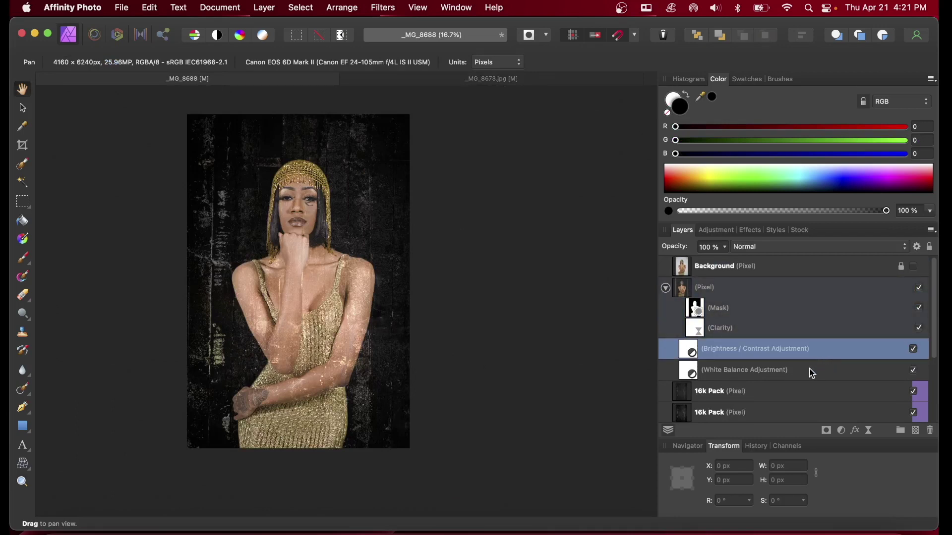
left_click(812, 371, "shift")
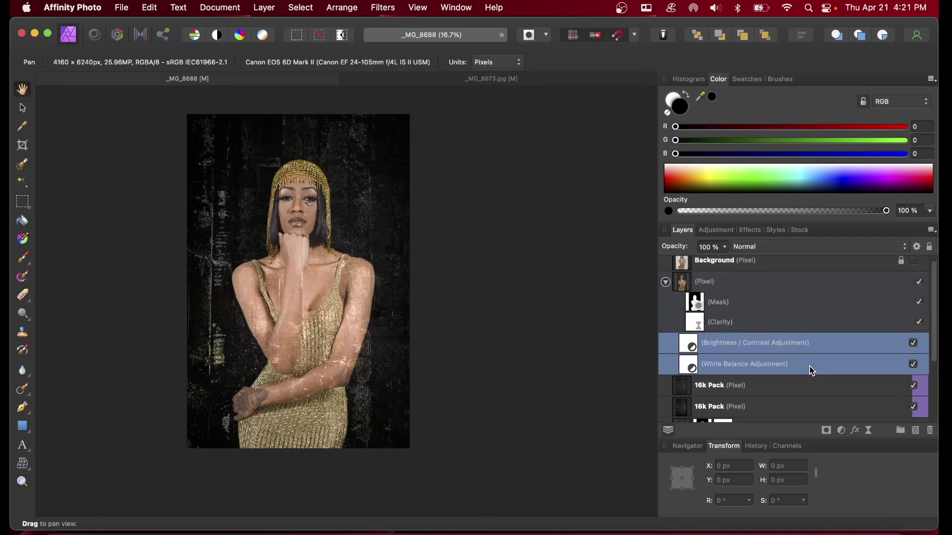
left_click(802, 324)
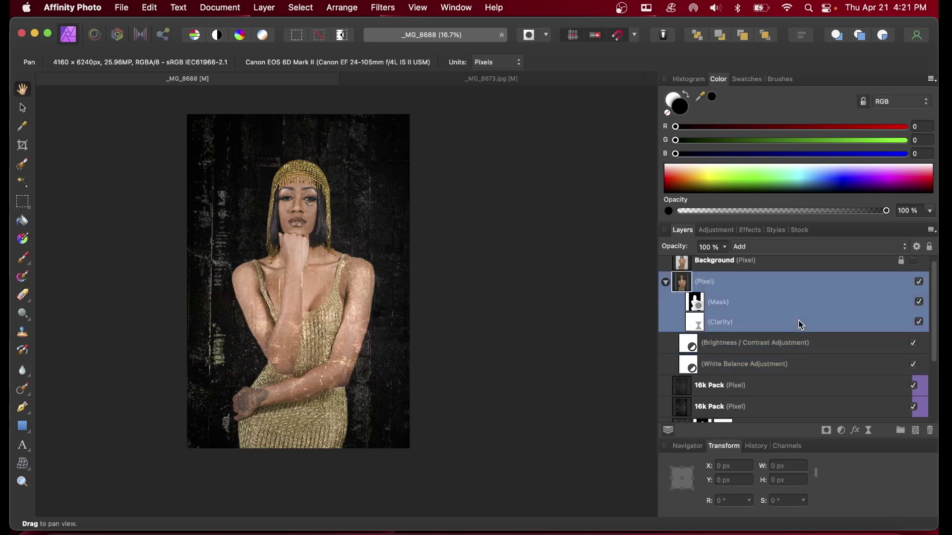
left_click(828, 350)
left_click(826, 361, "shift")
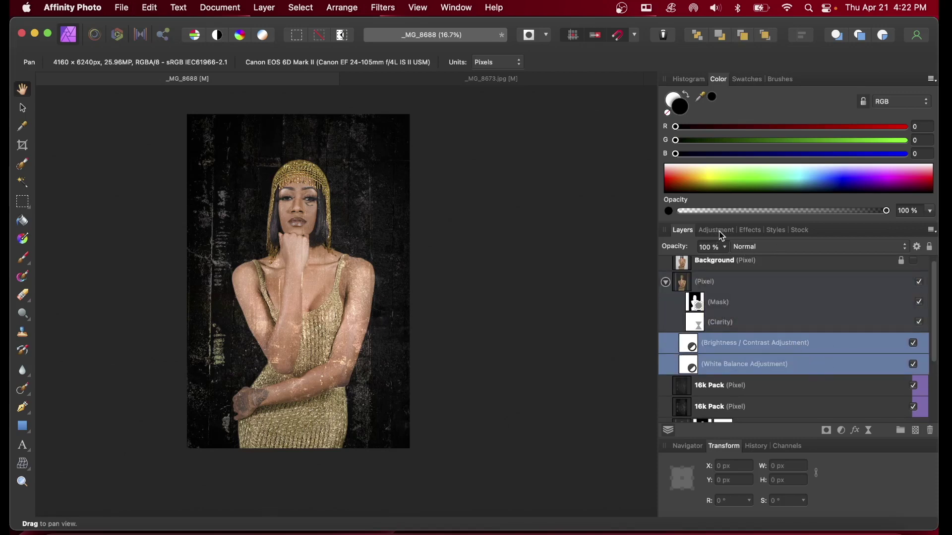
left_click(440, 77)
key("z")
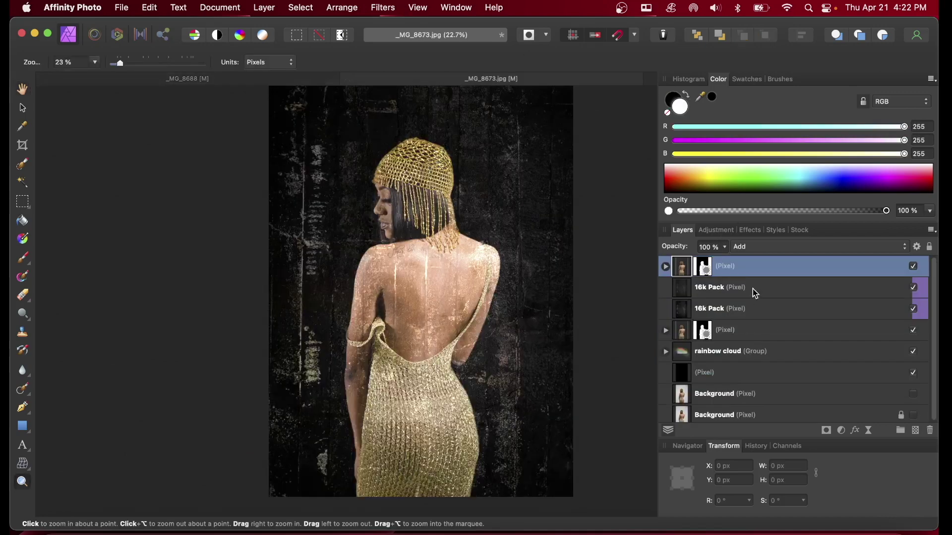
key("super+v")
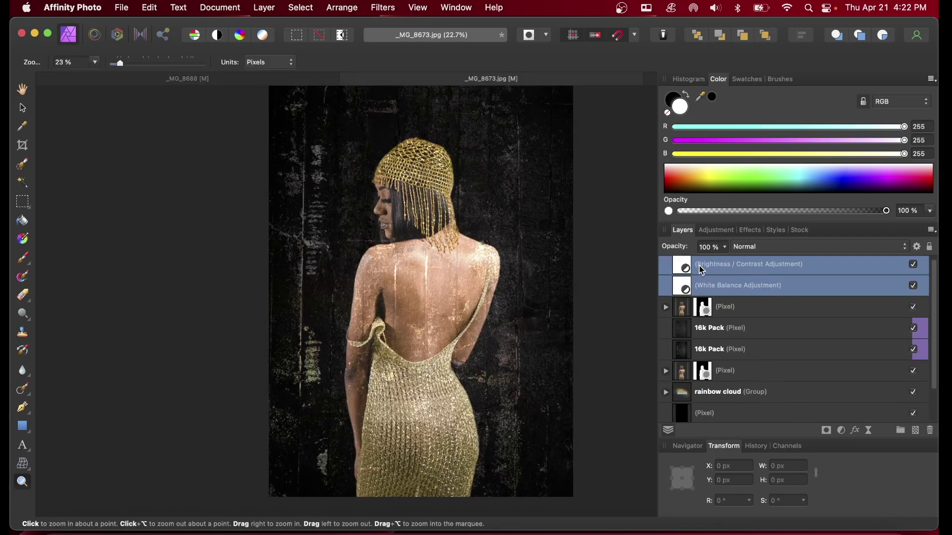
left_click_drag(701, 270, 742, 323)
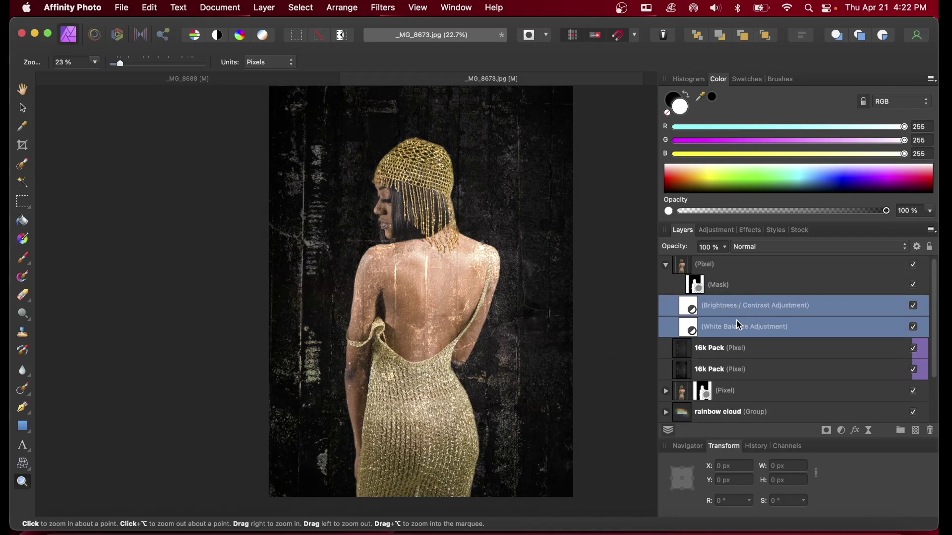
Duplicate the two nested adjustments and move one Brightness / Contrast adjustment into the lower masked cutout.
key("super+j")
scroll(739, 322, "down", 2)
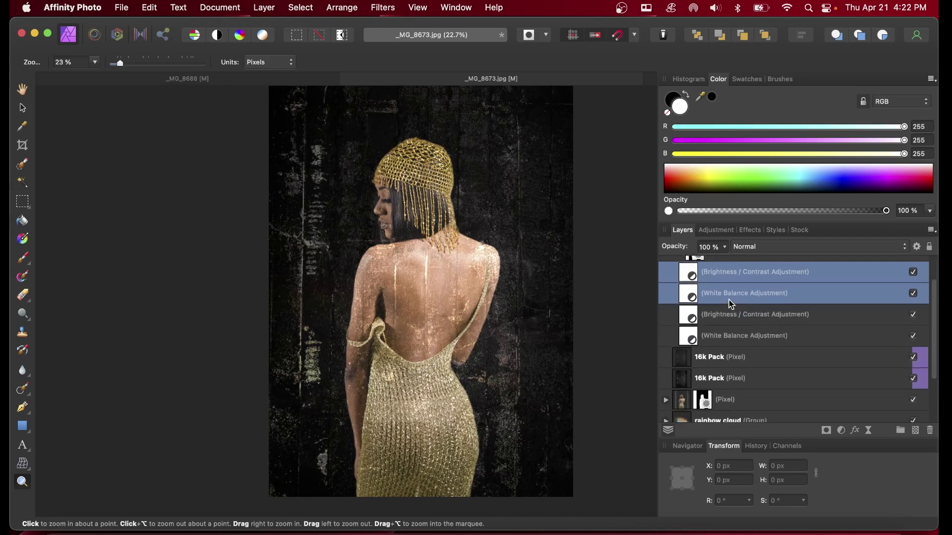
left_click_drag(729, 295, 777, 407)
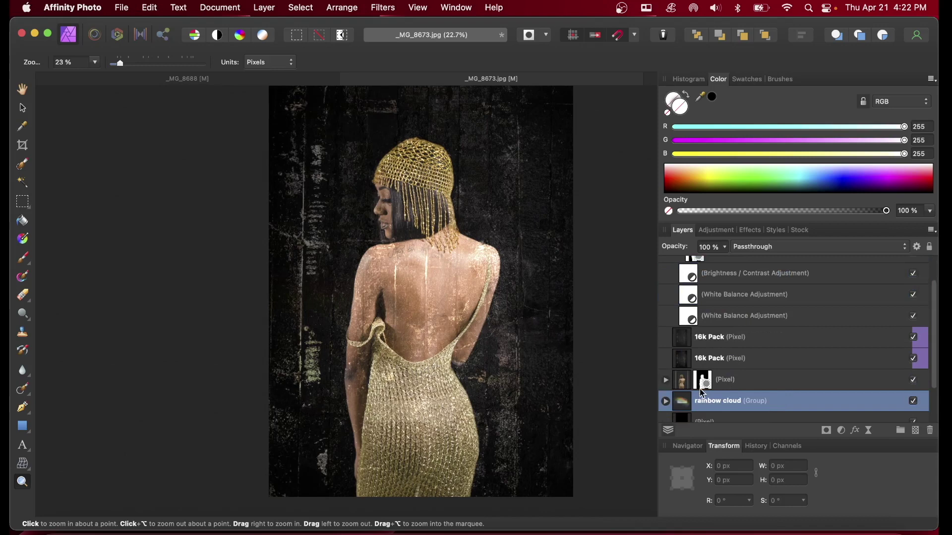
Move the extra White Balance adjustment into the lower masked cutout, beneath its Brightness / Contrast adjustment, and collapse the topmost cutout's layer contents.
left_click(665, 379)
scroll(678, 381, "down", 3)
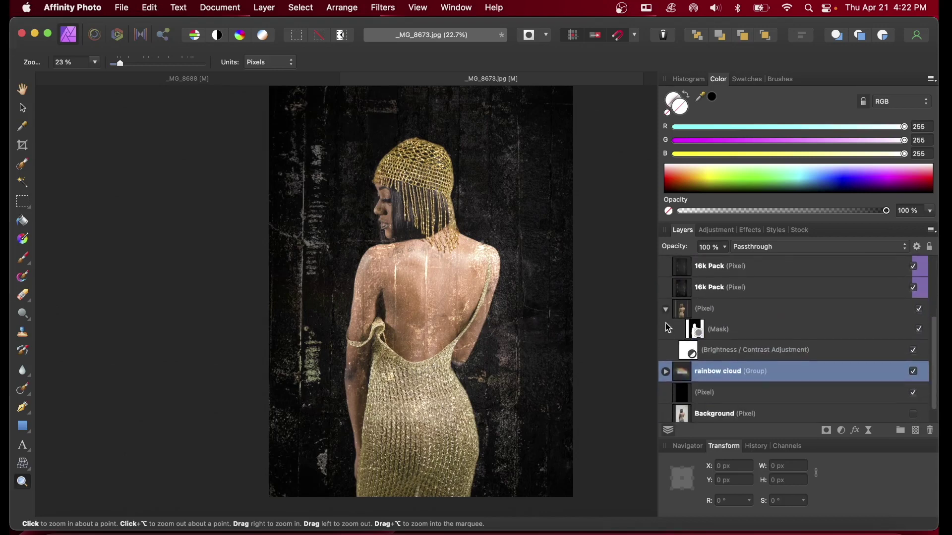
scroll(683, 327, "down", 1)
scroll(686, 330, "up", 5)
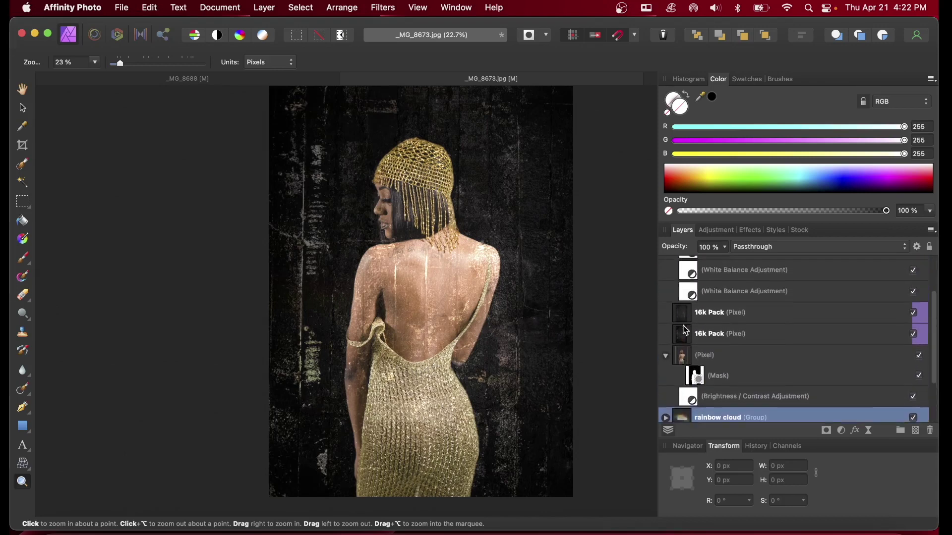
scroll(733, 322, "down", 3)
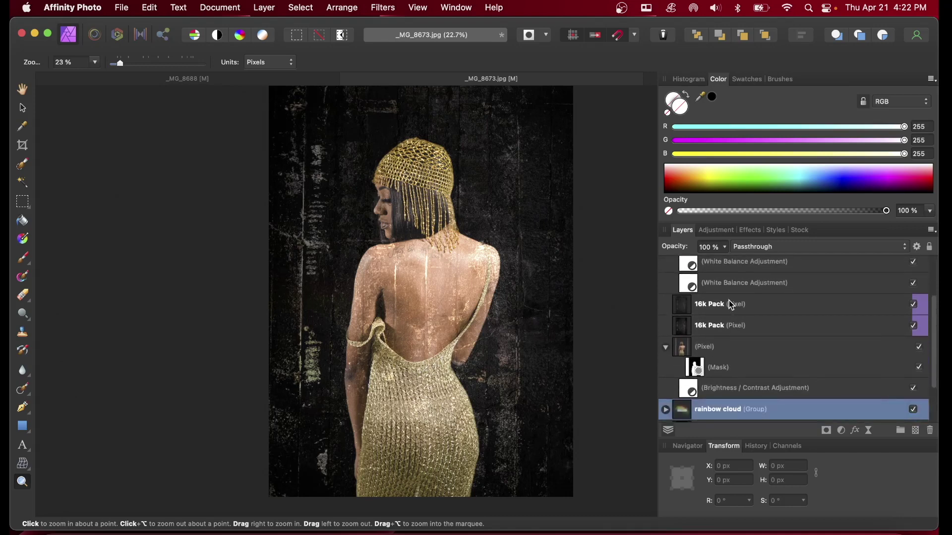
left_click_drag(725, 283, 771, 383)
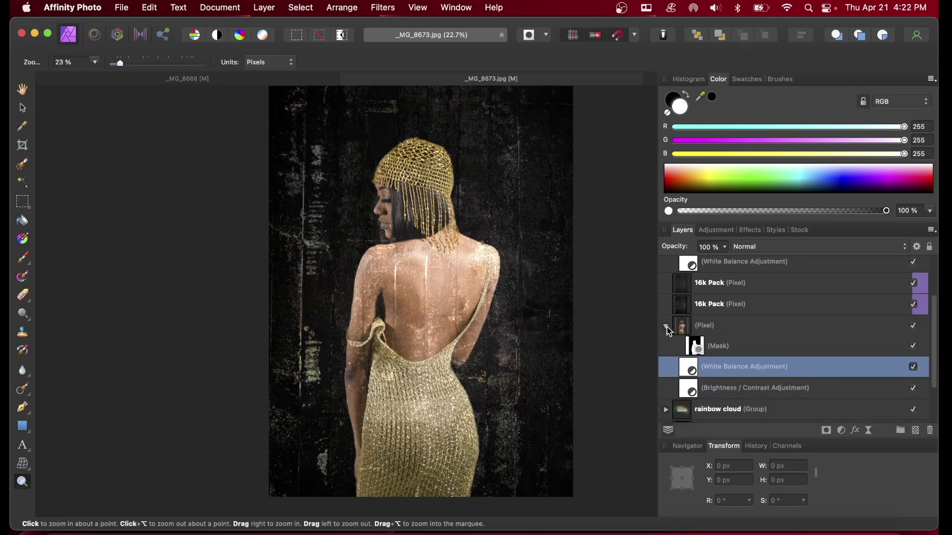
left_click_drag(716, 368, 723, 393)
left_click(665, 327)
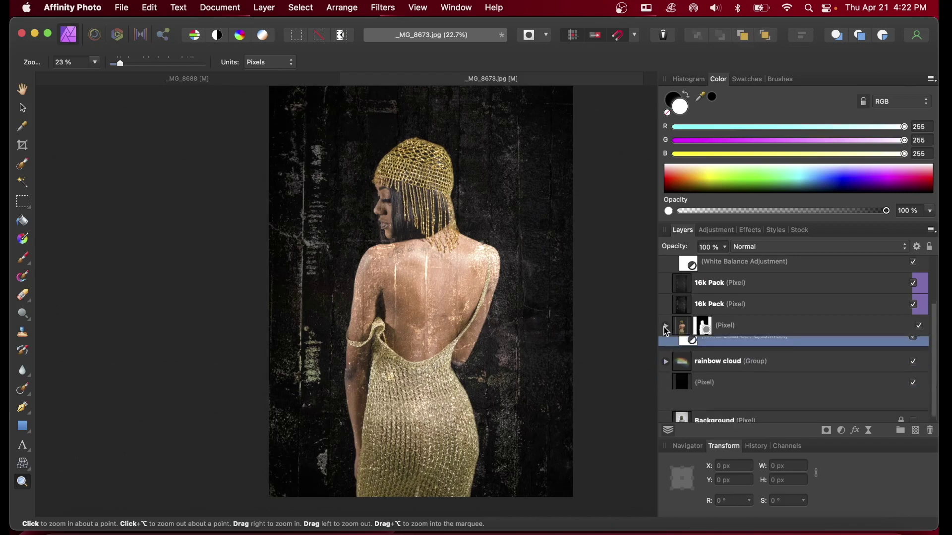
left_click(666, 267)
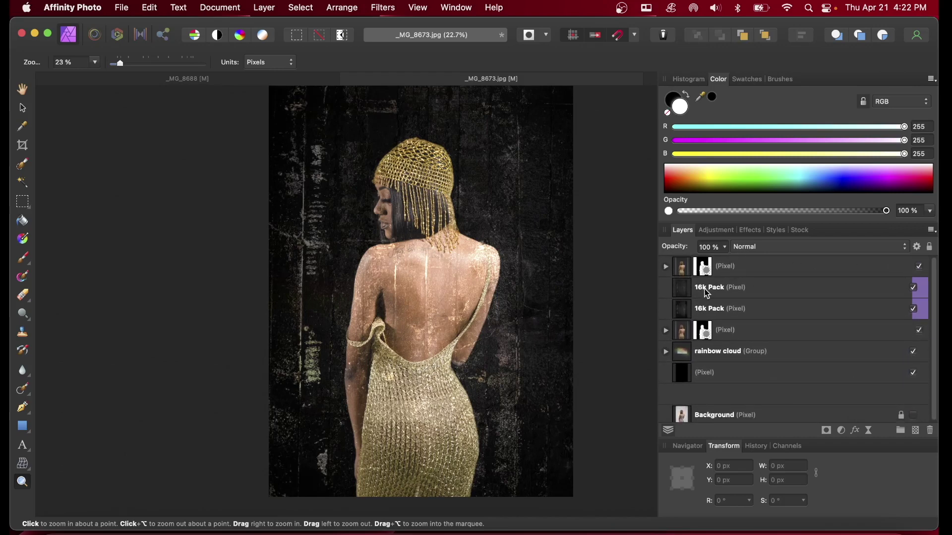
left_click(667, 331)
left_click(666, 330)
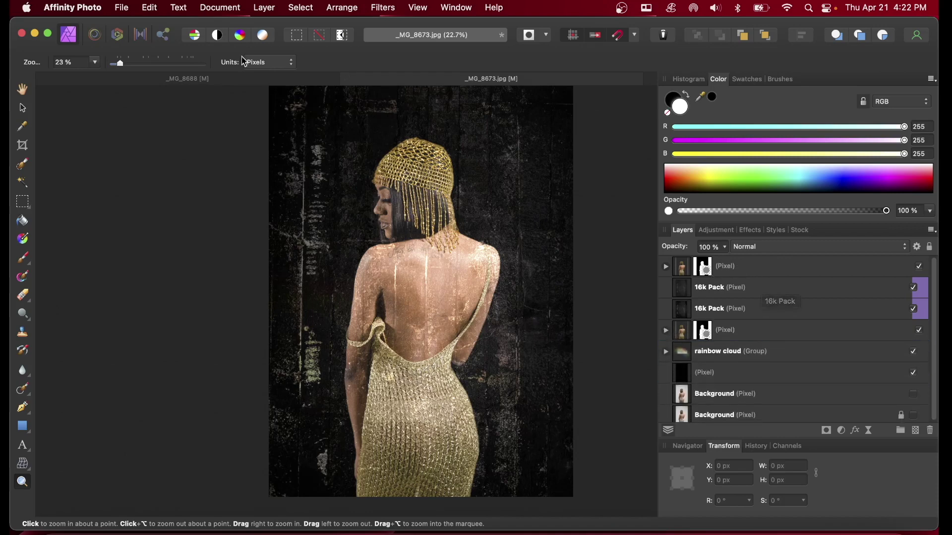
Compare the overall look of the _MG_8688 composite with the _MG_8673.jpg composite.
left_click(243, 79)
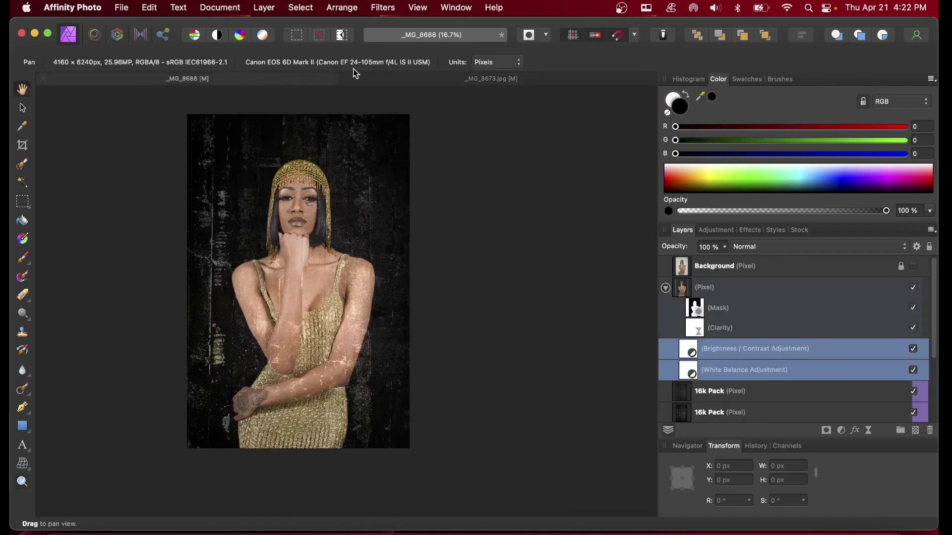
left_click(429, 79)
left_click(266, 81)
left_click(403, 82)
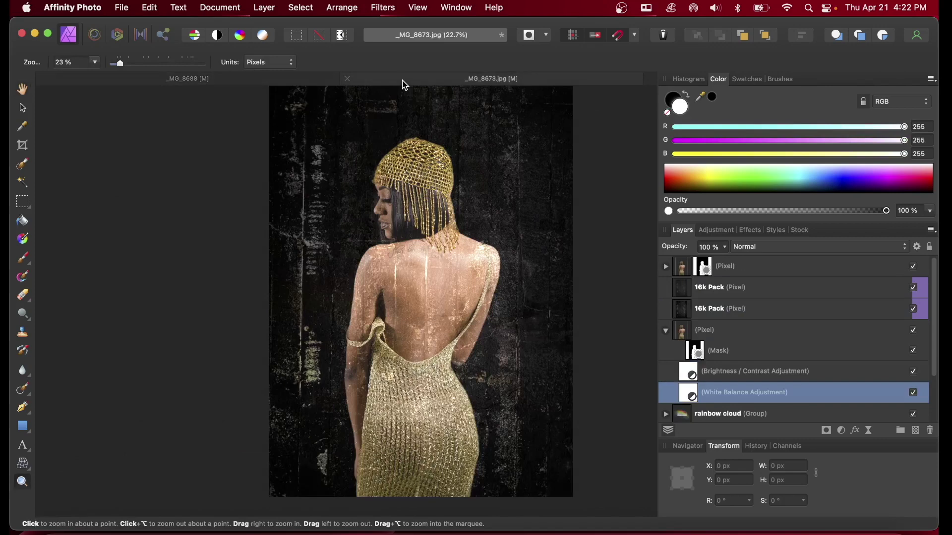
left_click(311, 80)
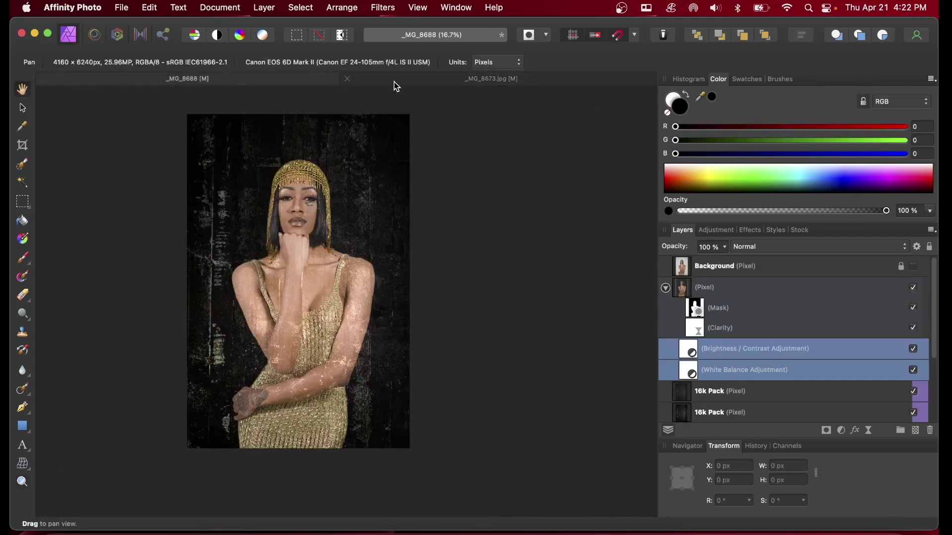
left_click(394, 83)
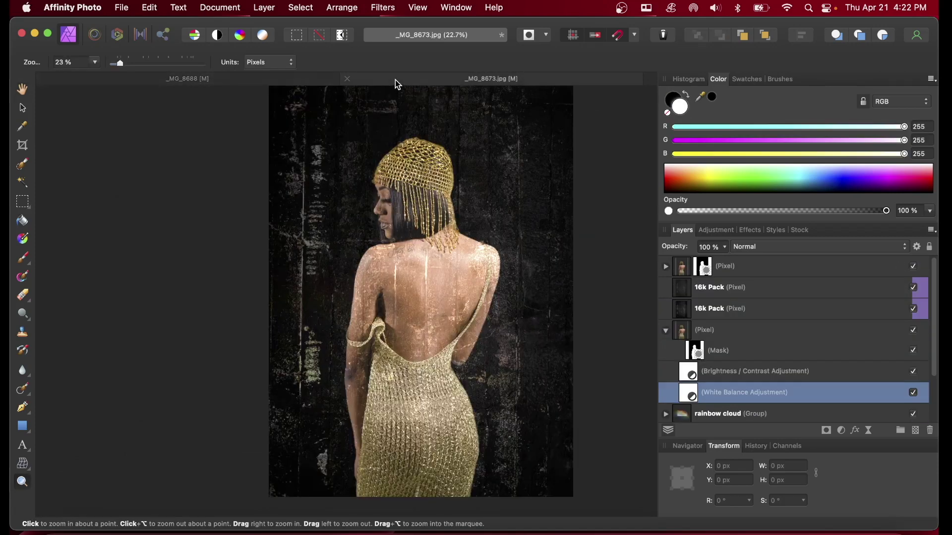